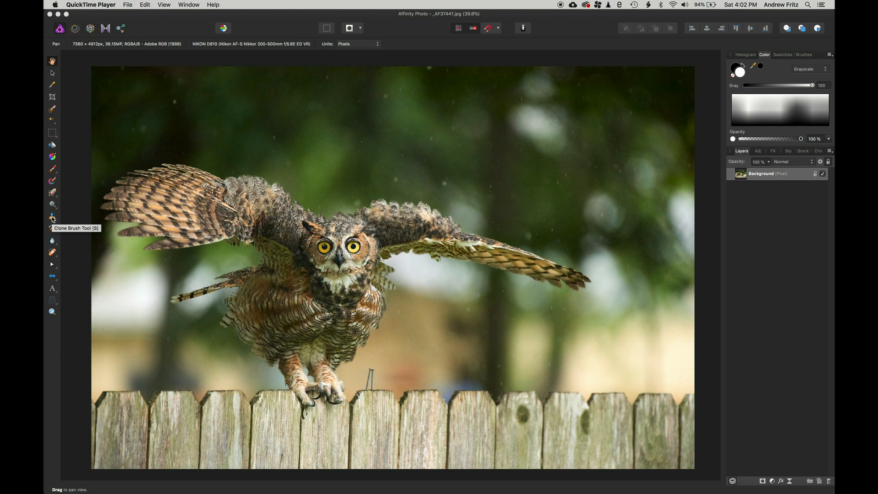
# Step: Clone the plain background over the nails above the fence beside the owl's feet, using a 282.8 px Clone Brush
pyautogui.click(53, 217)
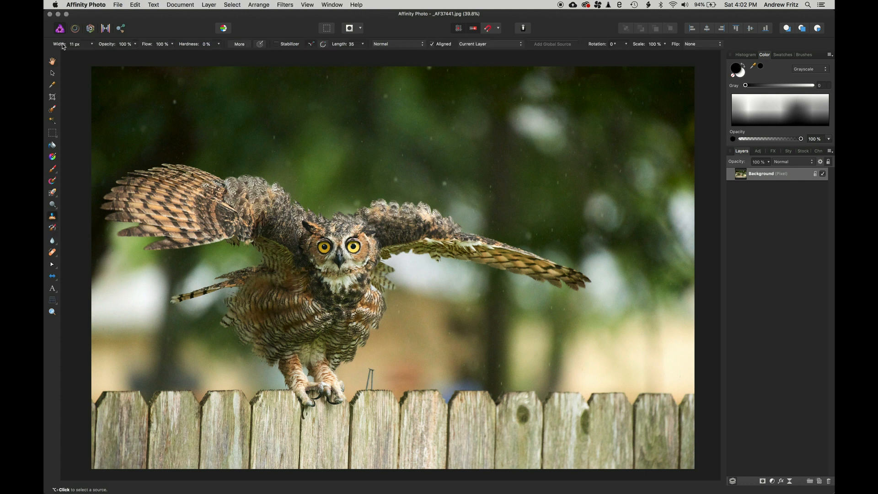
pyautogui.moveTo(62, 46); pyautogui.dragTo(87, 46)
pyautogui.press(']')
pyautogui.press(']')
pyautogui.press(']')
pyautogui.press(']')
pyautogui.press(']')
pyautogui.press(']')
pyautogui.press(']')
pyautogui.press(']')
pyautogui.press(']')
pyautogui.press(']')
pyautogui.press(']')
pyautogui.press(']')
pyautogui.press(']')
pyautogui.press(']')
pyautogui.press(']')
pyautogui.press(']')
pyautogui.press('[')
pyautogui.press('[')
pyautogui.press('[')
pyautogui.press('[')
pyautogui.press('[')
pyautogui.press('[')
pyautogui.press('[')
pyautogui.press('[')
pyautogui.keyDown('alt'); pyautogui.click(357, 370); pyautogui.keyUp('alt')
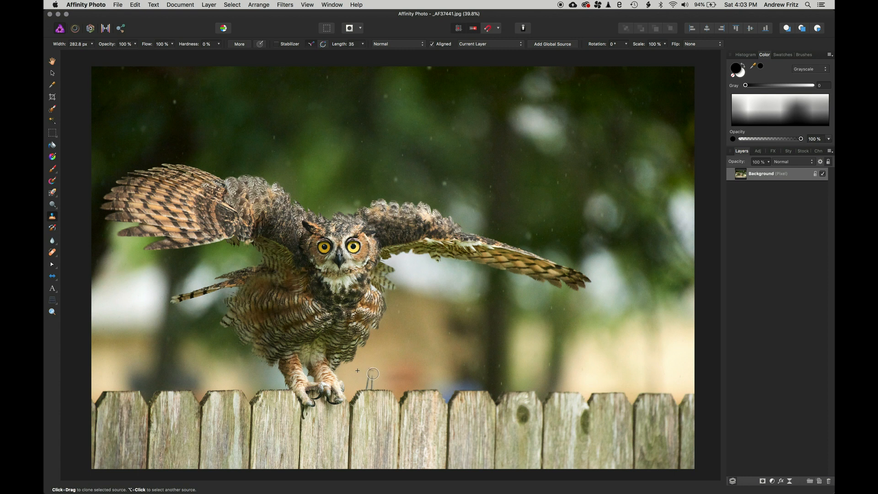
pyautogui.moveTo(370, 368); pyautogui.dragTo(365, 381)
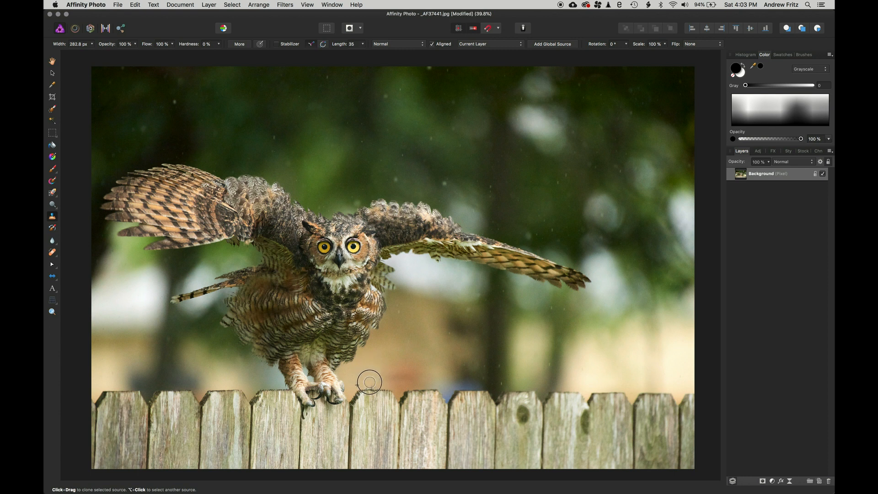
# Step: Clone the tan background beside the owl's legs onto the reddish blur above the fence at full brush opacity
pyautogui.keyDown('alt'); pyautogui.click(392, 366); pyautogui.keyUp('alt')
pyautogui.press('super+1')
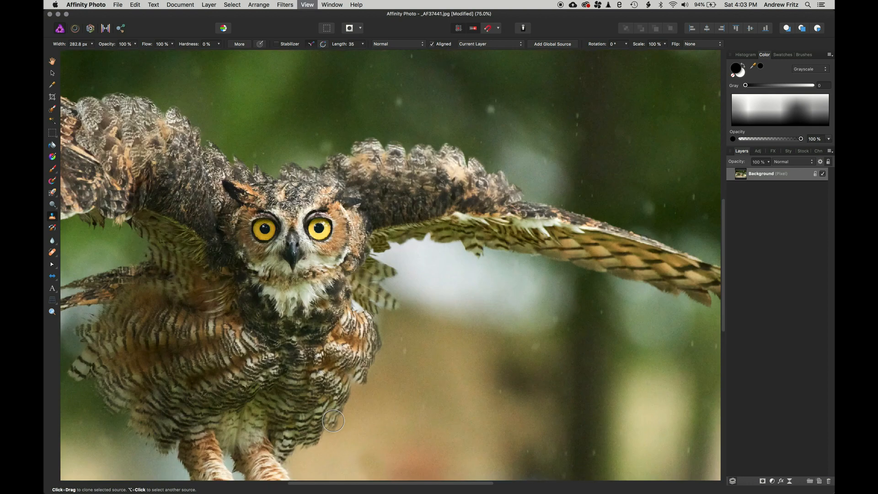
pyautogui.scroll(-10, 506, 424)
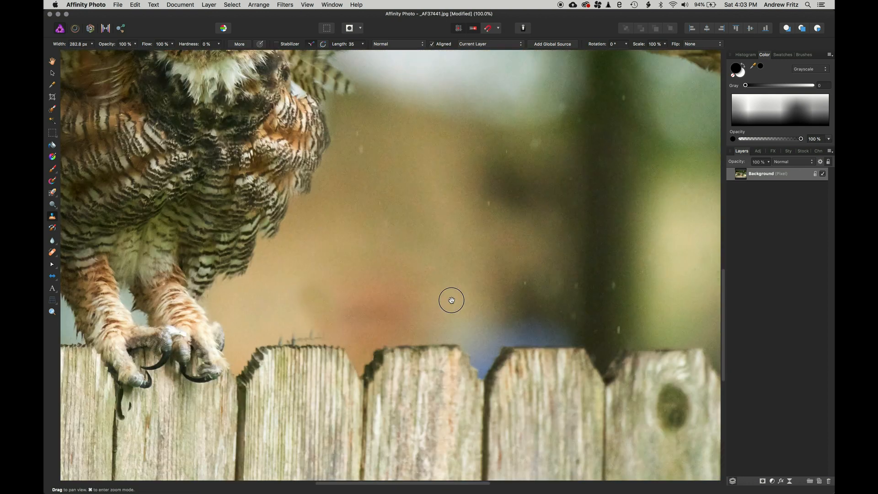
pyautogui.press('super+z')
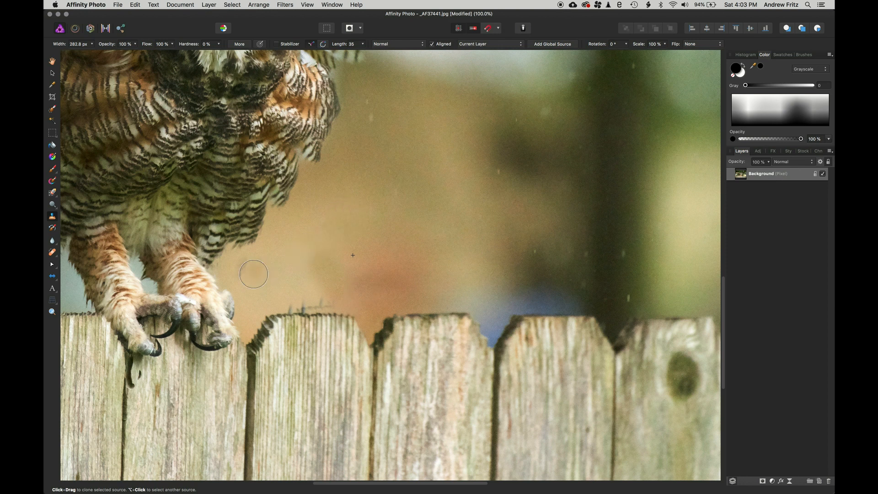
pyautogui.keyDown('alt'); pyautogui.click(268, 265); pyautogui.keyUp('alt')
pyautogui.moveTo(301, 268); pyautogui.dragTo(333, 274)
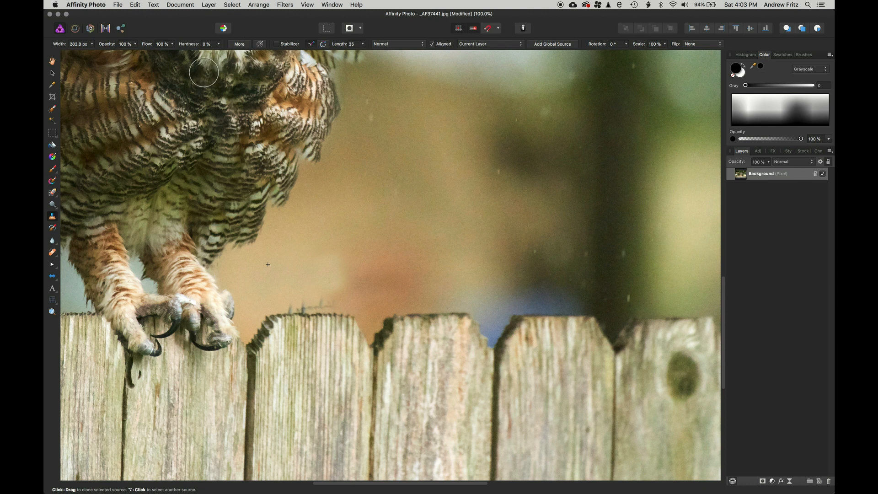
# Step: Clone tan background over the reddish blur with brush opacity 59%, flow 76% and a width of 494.6 px
pyautogui.moveTo(105, 45); pyautogui.dragTo(87, 42)
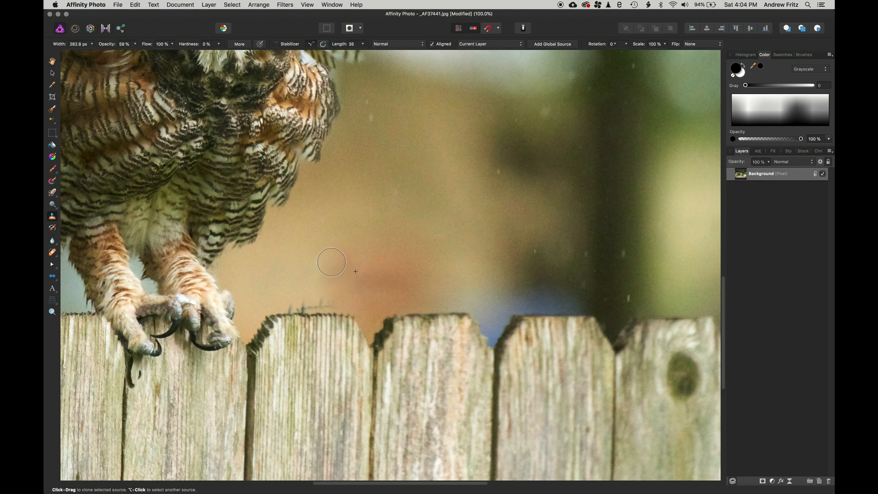
pyautogui.moveTo(331, 262); pyautogui.dragTo(342, 257)
pyautogui.moveTo(147, 44); pyautogui.dragTo(138, 47)
pyautogui.press(']')
pyautogui.press(']')
pyautogui.press(']')
pyautogui.press(']')
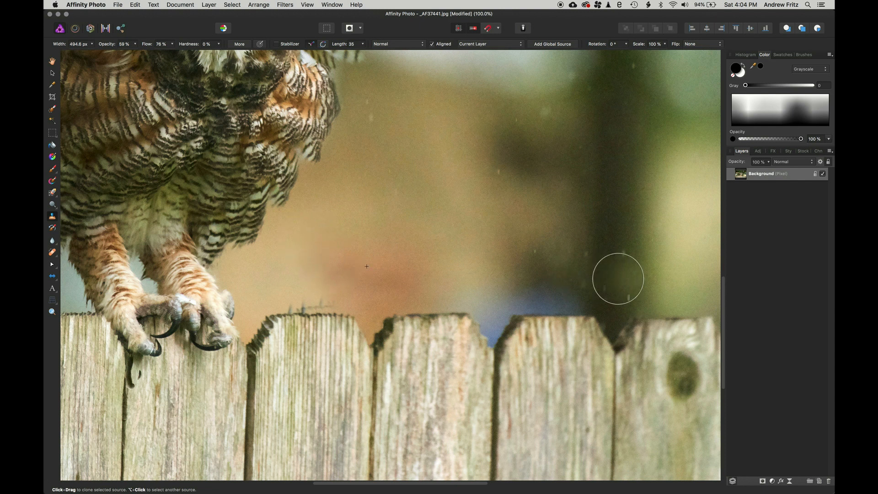
pyautogui.keyDown('alt'); pyautogui.click(281, 263); pyautogui.keyUp('alt')
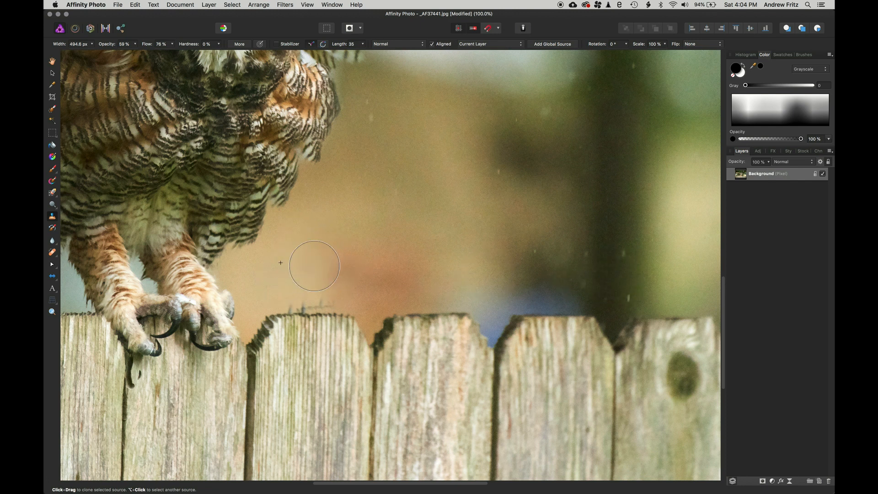
pyautogui.moveTo(291, 261)
pyautogui.mouseDown()
pyautogui.moveTo(325, 265)
pyautogui.moveTo(343, 256)
pyautogui.mouseUp()
# Step: Clone the picket's top edge over the nail remnants using a 186.5 px brush at 100% opacity and flow
pyautogui.press('super+equal')
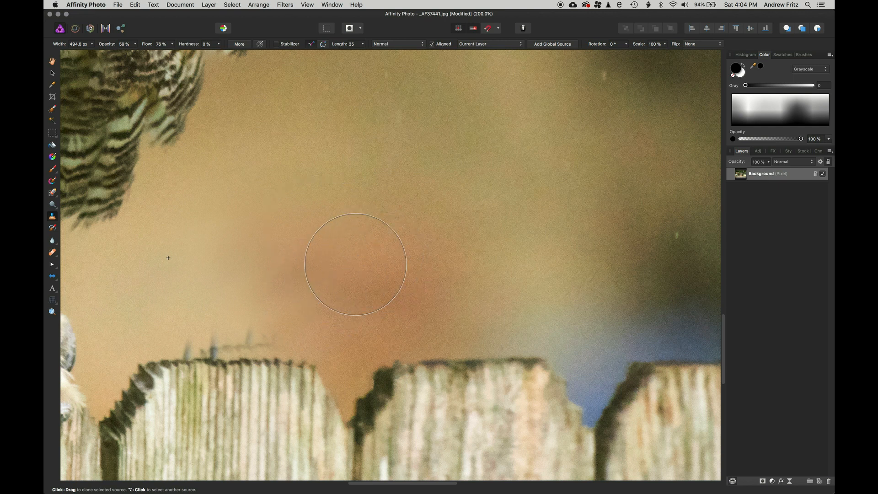
pyautogui.press('[')
pyautogui.press('[')
pyautogui.press('[')
pyautogui.press('[')
pyautogui.press('[')
pyautogui.moveTo(104, 44); pyautogui.dragTo(199, 48)
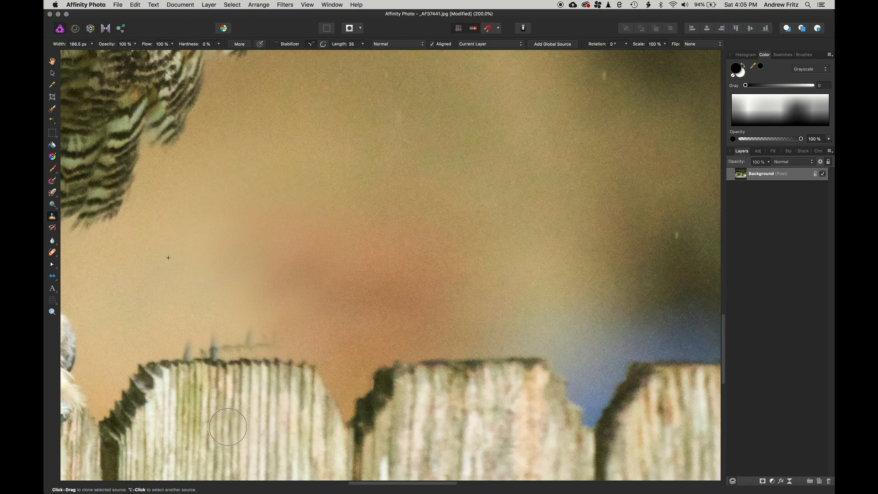
pyautogui.moveTo(247, 421)
pyautogui.mouseDown()
pyautogui.moveTo(469, 396)
pyautogui.moveTo(304, 380)
pyautogui.moveTo(255, 385)
pyautogui.moveTo(339, 367)
pyautogui.moveTo(544, 368)
pyautogui.mouseUp()
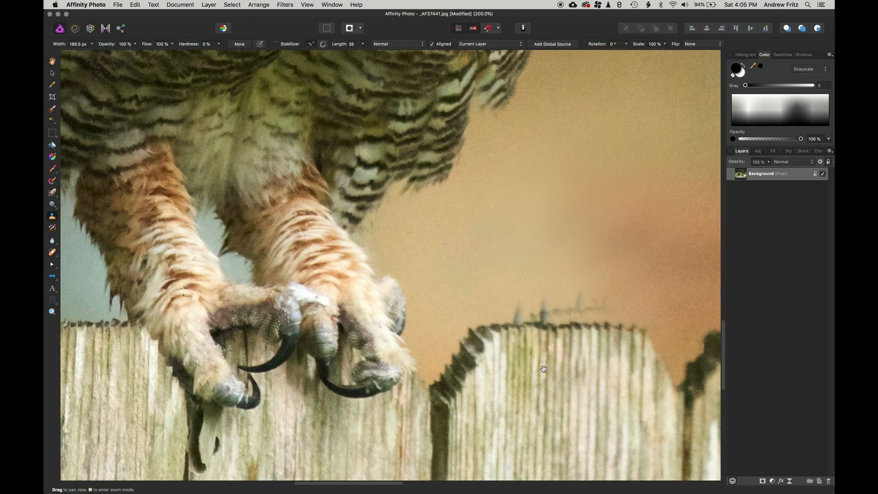
pyautogui.hscroll(-8, 412, 363)
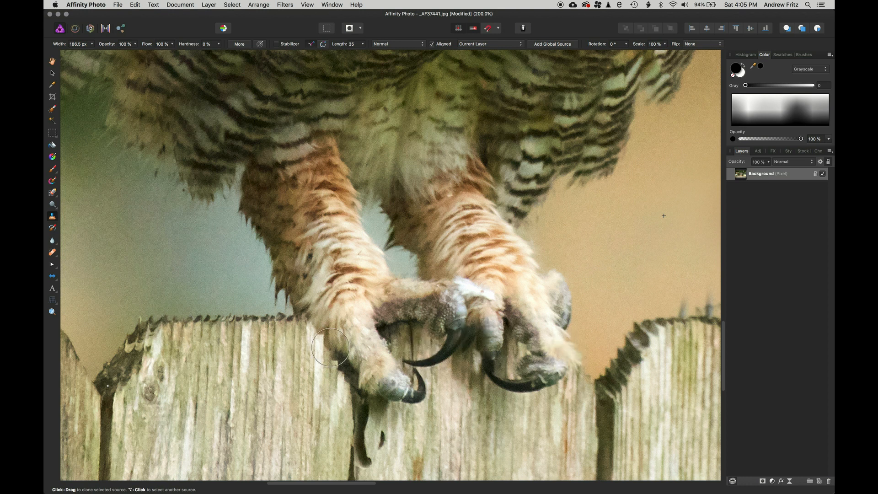
pyautogui.hscroll(10, 503, 362)
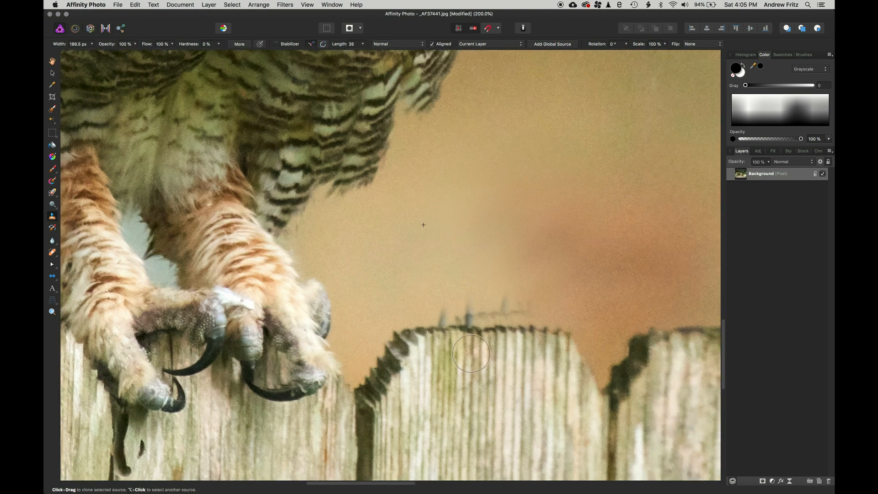
pyautogui.keyDown('alt'); pyautogui.click(537, 330); pyautogui.keyUp('alt')
pyautogui.moveTo(468, 330)
pyautogui.mouseDown()
pyautogui.moveTo(440, 329)
pyautogui.moveTo(422, 294)
pyautogui.moveTo(446, 306)
pyautogui.moveTo(527, 305)
pyautogui.moveTo(500, 305)
pyautogui.mouseUp()
# Step: Clone background sampled from both sides of the picket over the last nail traces above its top edge
pyautogui.keyDown('alt'); pyautogui.click(421, 292); pyautogui.keyUp('alt')
pyautogui.keyDown('alt'); pyautogui.click(557, 281); pyautogui.keyUp('alt')
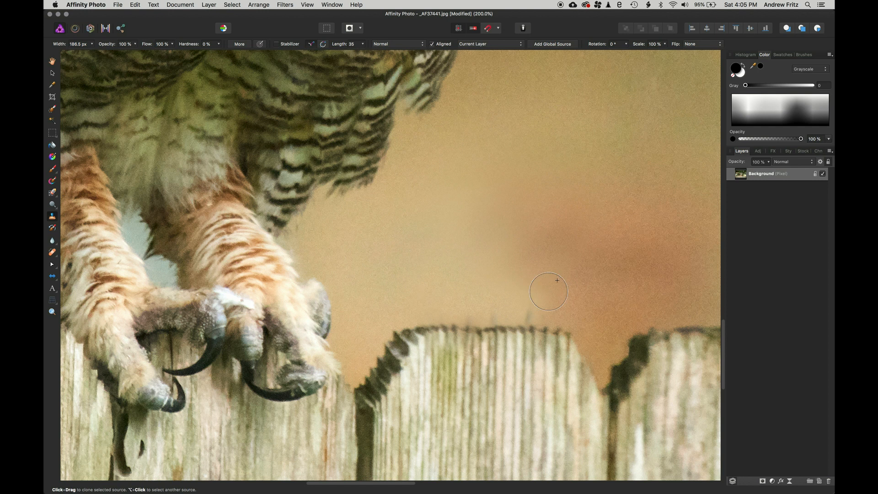
pyautogui.moveTo(548, 291)
pyautogui.mouseDown()
pyautogui.moveTo(519, 309)
pyautogui.moveTo(480, 302)
pyautogui.mouseUp()
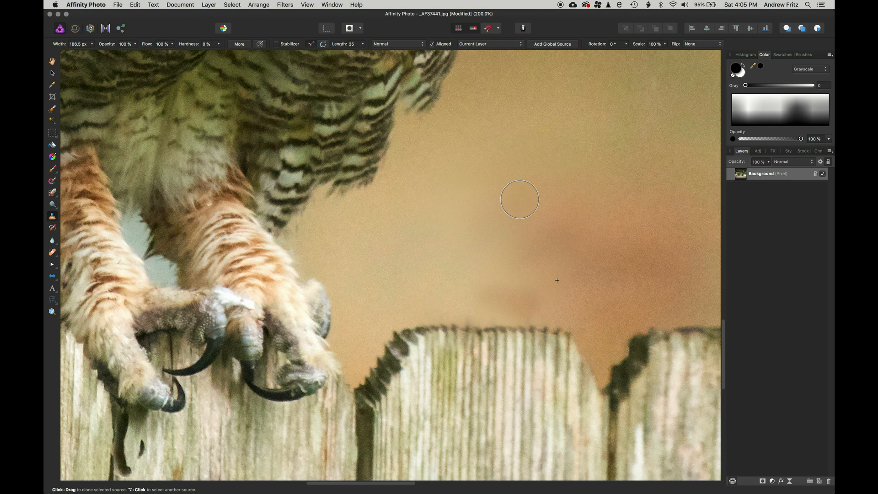
pyautogui.scroll(-5, 520, 200)
pyautogui.scroll(-5, 520, 199)
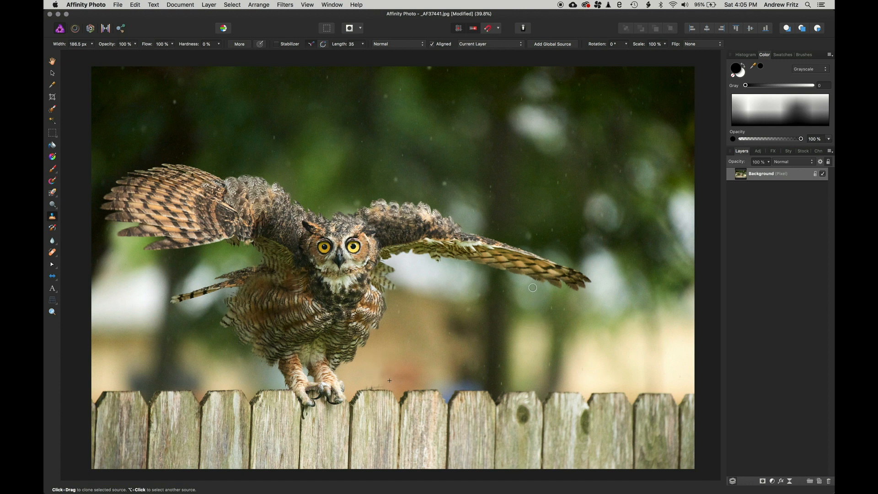
# Step: Undo the cloning over the nails and switch to the Healing Brush Tool
pyautogui.press('super+z')
pyautogui.click(53, 254)
pyautogui.click(53, 254)
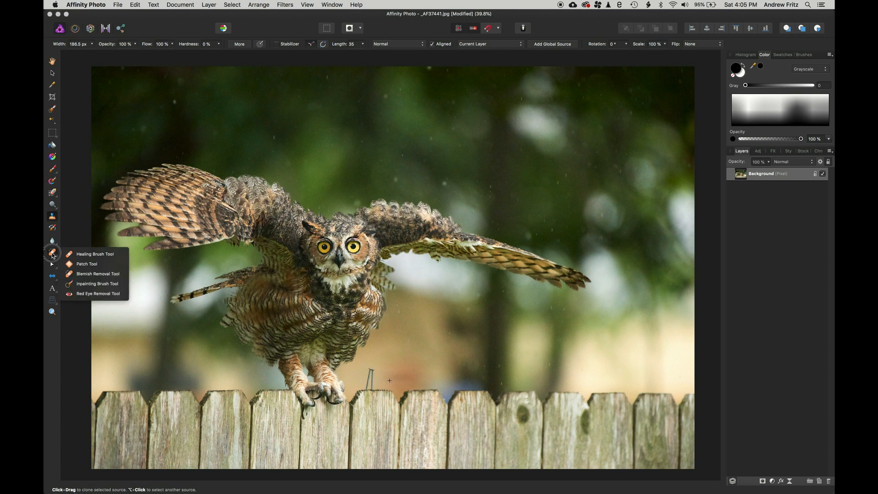
pyautogui.click(84, 255)
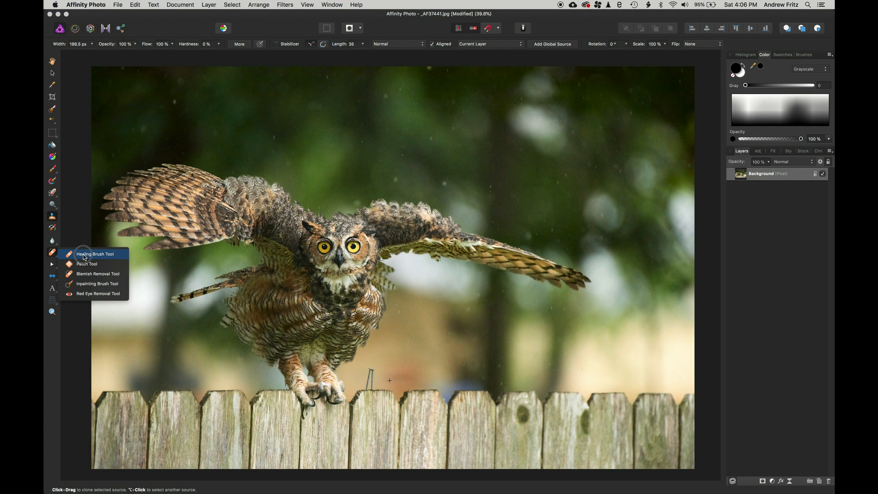
pyautogui.click(84, 255)
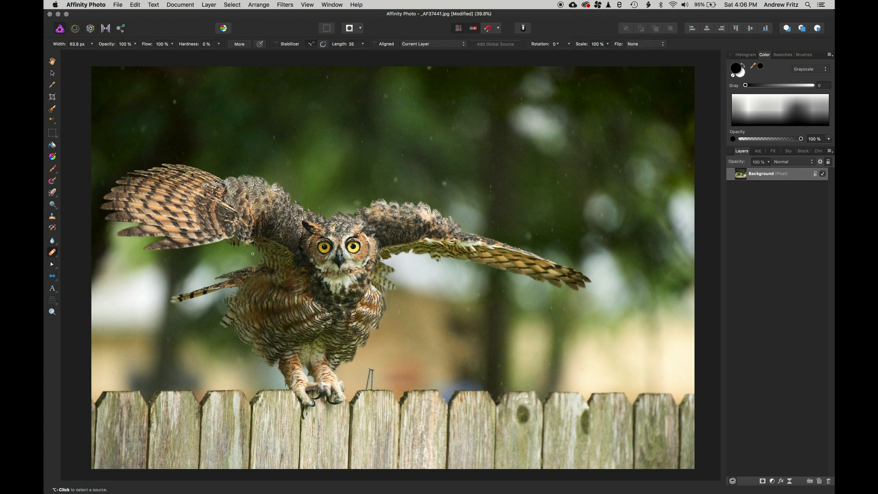
# Step: Heal the base of the nails with a 297 px brush, sampling the picket's top edge beside them
pyautogui.press(']')
pyautogui.press(']')
pyautogui.press(']')
pyautogui.press(']')
pyautogui.press(']')
pyautogui.press(']')
pyautogui.press(']')
pyautogui.press(']')
pyautogui.scroll(5, 366, 393)
pyautogui.scroll(4, 377, 372)
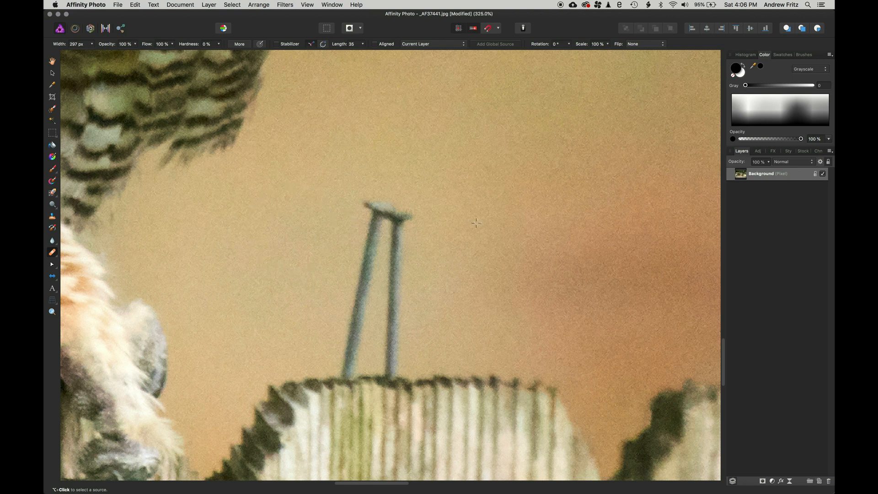
pyautogui.keyDown('alt'); pyautogui.click(463, 377); pyautogui.keyUp('alt')
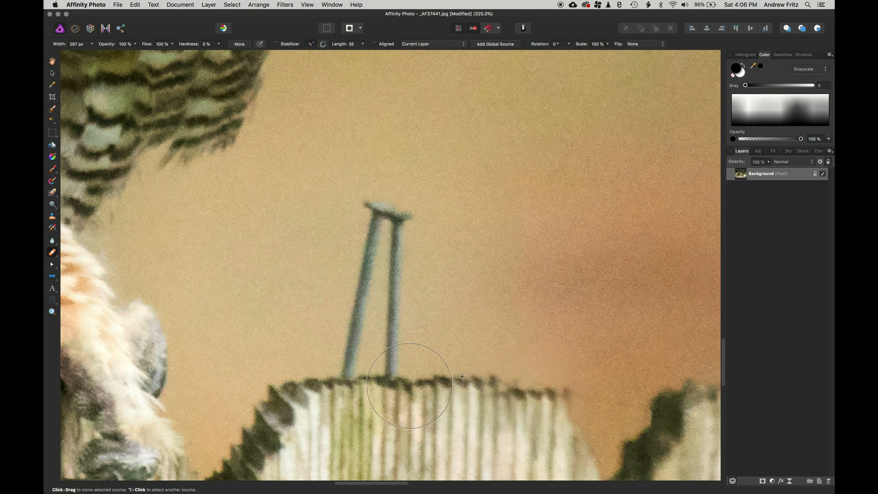
pyautogui.moveTo(405, 384); pyautogui.dragTo(388, 380)
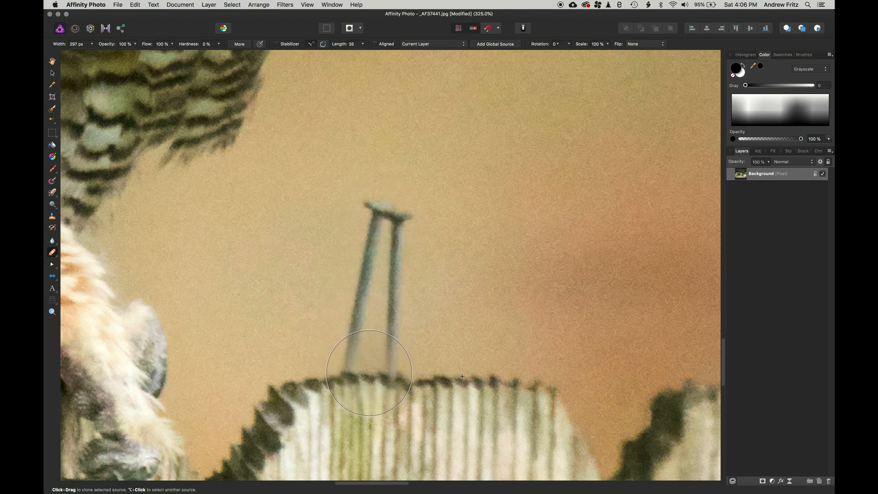
# Step: Heal the nail shafts and heads above the picket, then resample plain background for the faint traces
pyautogui.moveTo(369, 373)
pyautogui.mouseDown()
pyautogui.moveTo(391, 245)
pyautogui.moveTo(374, 201)
pyautogui.moveTo(364, 201)
pyautogui.moveTo(356, 324)
pyautogui.moveTo(369, 361)
pyautogui.moveTo(394, 364)
pyautogui.moveTo(397, 235)
pyautogui.mouseUp()
pyautogui.moveTo(266, 229); pyautogui.dragTo(292, 264)
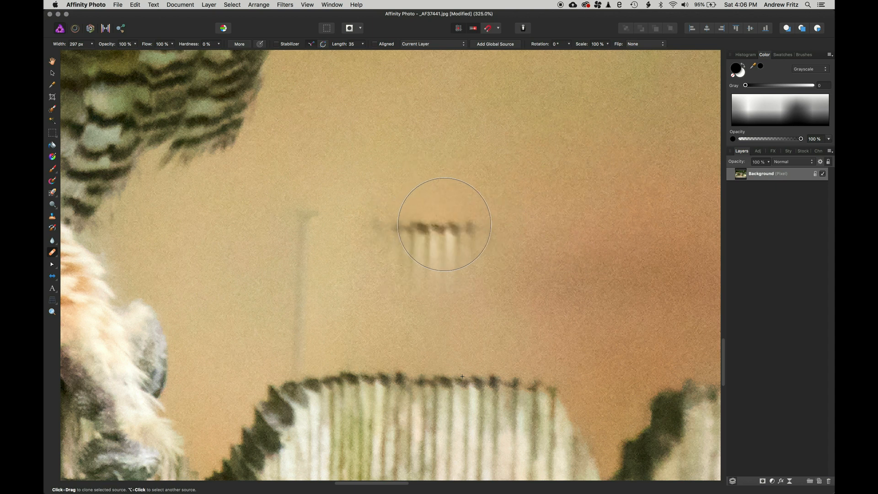
pyautogui.keyDown('alt'); pyautogui.click(261, 223); pyautogui.keyUp('alt')
pyautogui.click(308, 217)
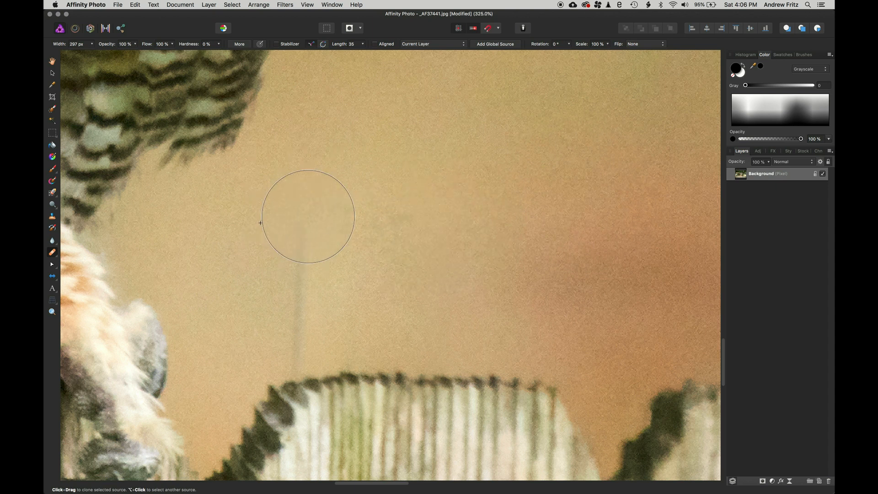
# Step: Reduce the healing brush to 155.1 px and heal the faint vertical streak in the background above the picket
pyautogui.press('[')
pyautogui.press('[')
pyautogui.press('[')
pyautogui.press('[')
pyautogui.moveTo(308, 217); pyautogui.dragTo(290, 361)
pyautogui.moveTo(300, 303); pyautogui.dragTo(301, 293)
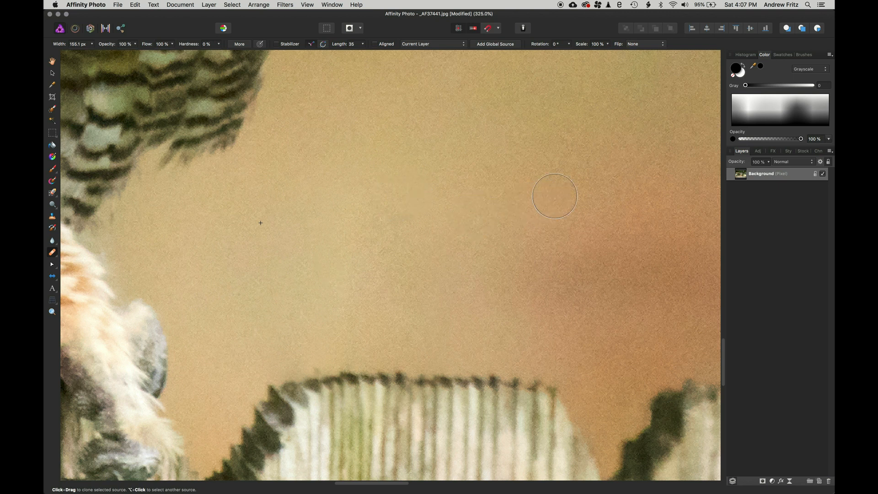
# Step: Examine the healed area above the fence beside the owl's feet, both close up and in the whole photo
pyautogui.press('super+0')
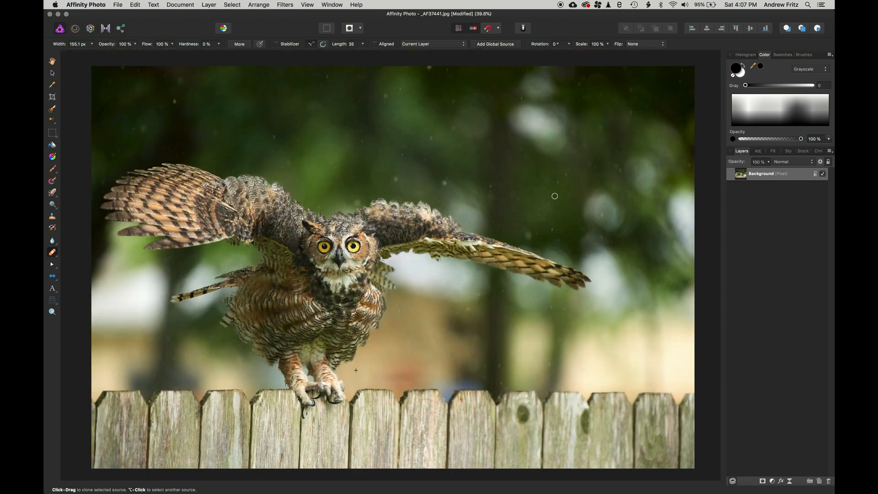
pyautogui.press('v')
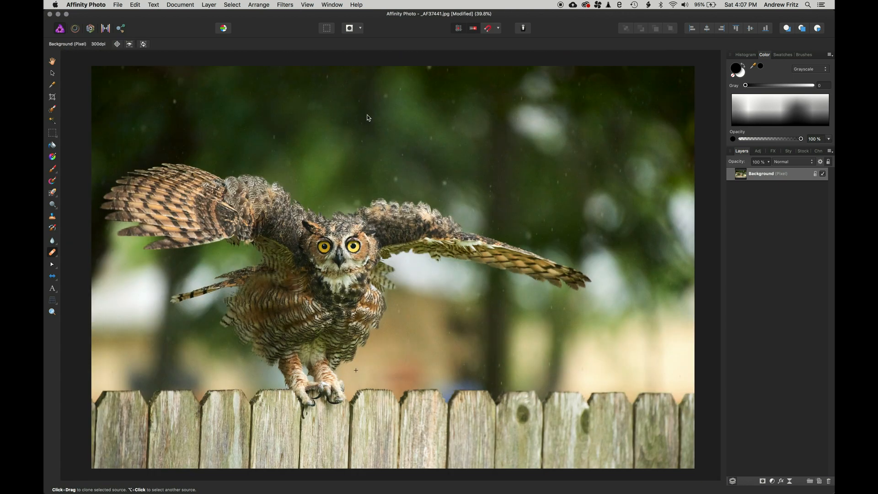
pyautogui.click(79, 174)
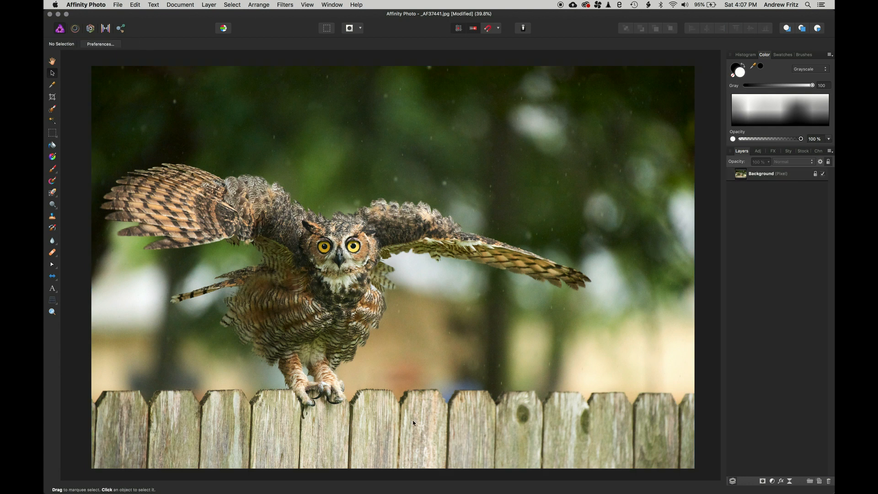
pyautogui.scroll(5, 357, 385)
pyautogui.scroll(3, 357, 385)
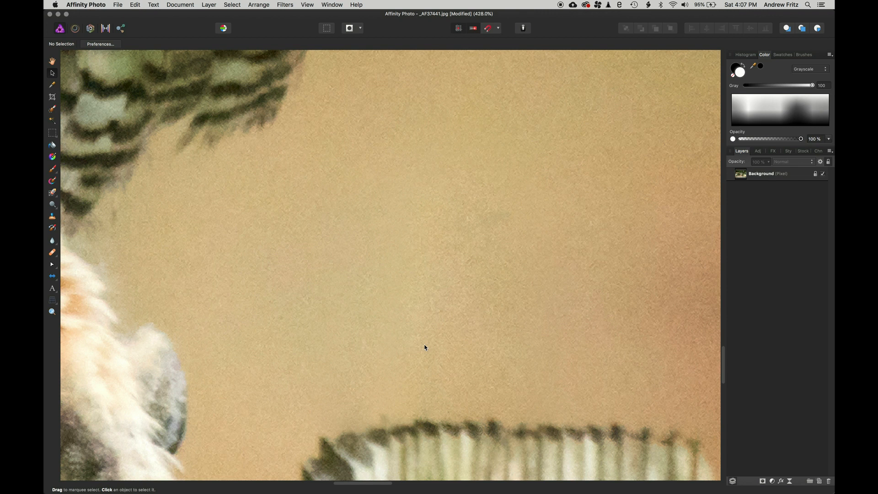
pyautogui.scroll(-4, 426, 322)
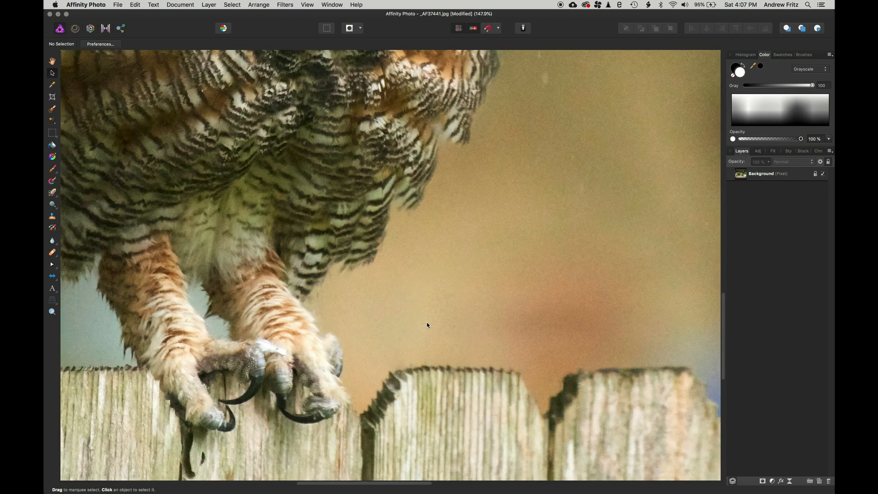
pyautogui.scroll(-3, 427, 322)
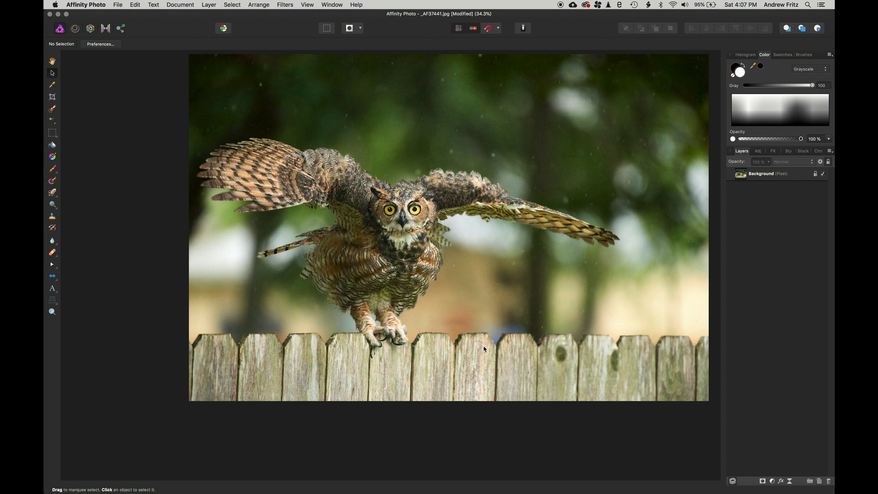
# Step: Outline the nails above the picket with the Patch Tool and replace them with plain background sampled beside them
pyautogui.click(527, 335)
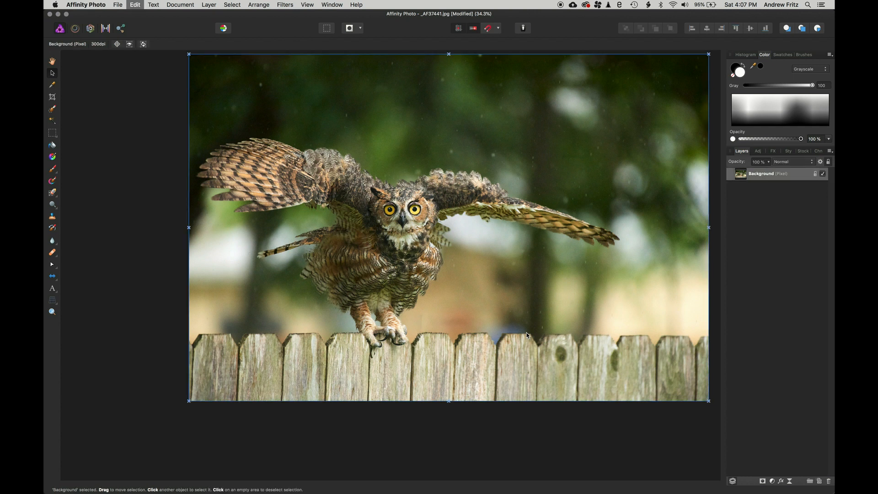
pyautogui.click(88, 274)
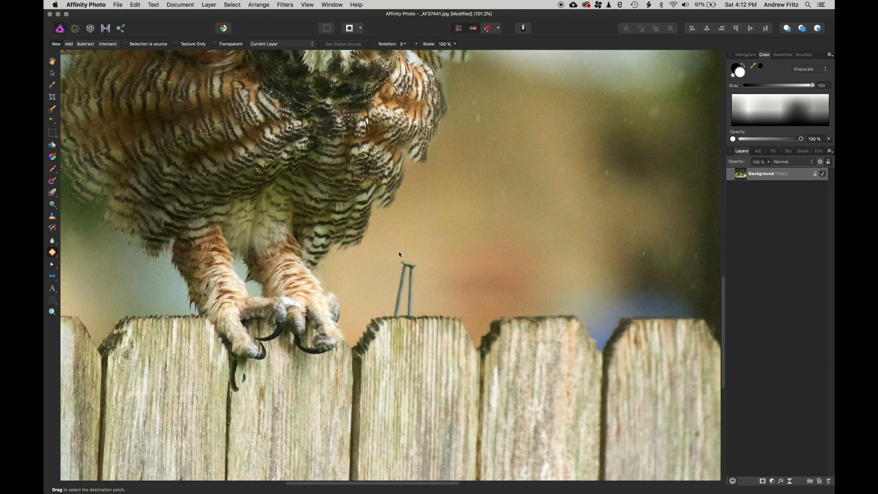
pyautogui.moveTo(398, 255)
pyautogui.mouseDown()
pyautogui.moveTo(387, 303)
pyautogui.moveTo(402, 327)
pyautogui.moveTo(424, 317)
pyautogui.moveTo(433, 273)
pyautogui.moveTo(402, 253)
pyautogui.mouseUp()
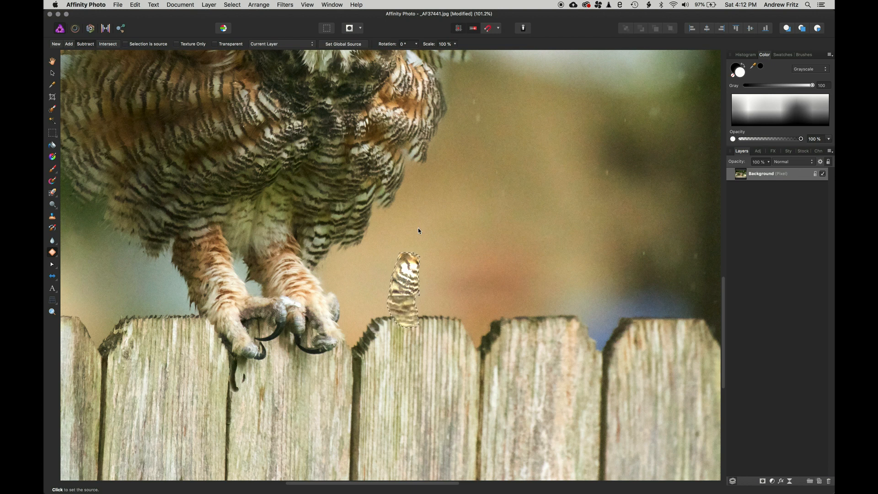
pyautogui.click(433, 292)
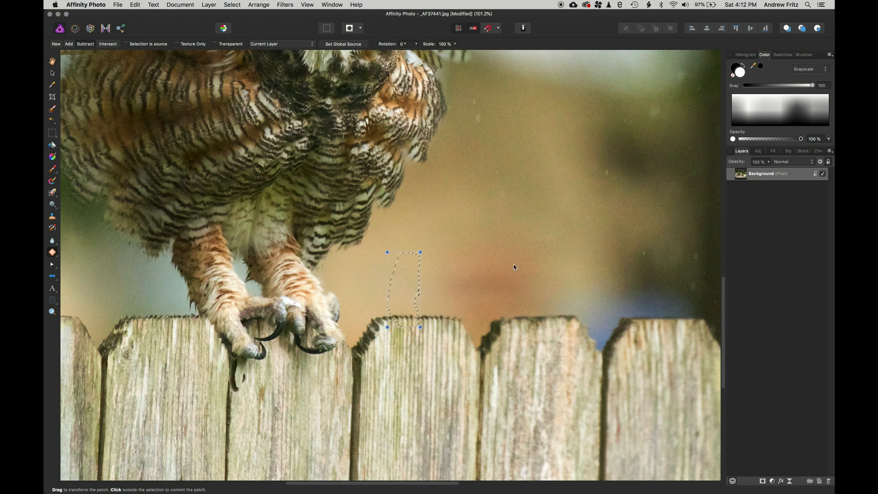
pyautogui.click(385, 230)
pyautogui.click(51, 74)
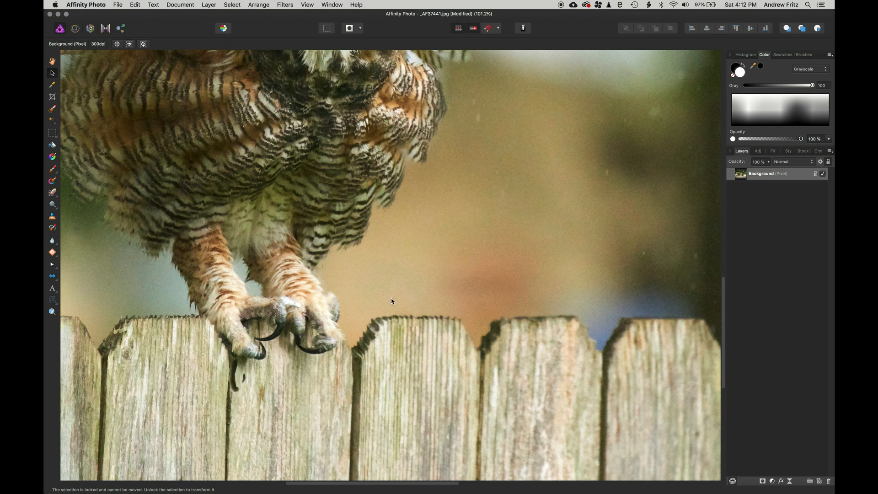
# Step: Examine the patched background and the picket's top edge beside the owl's feet, both close up and in the whole photo
pyautogui.scroll(5, 391, 302)
pyautogui.scroll(-6, 505, 260)
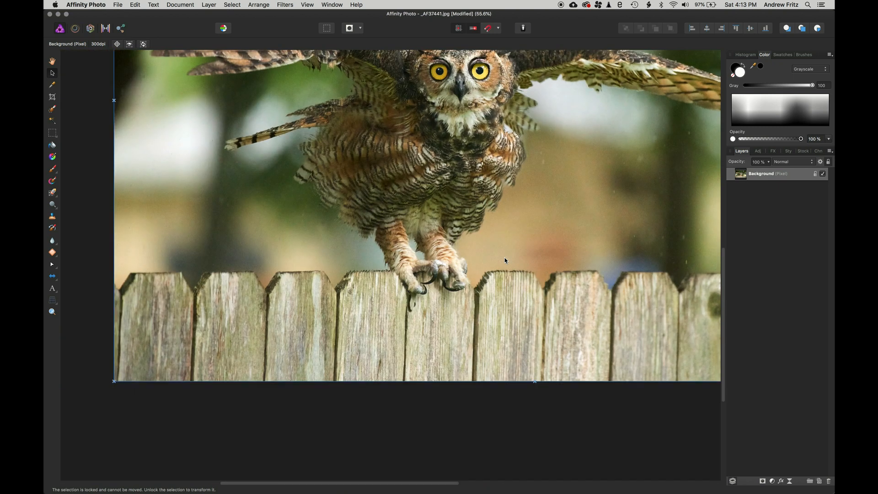
pyautogui.press('super+0')
pyautogui.scroll(5, 371, 397)
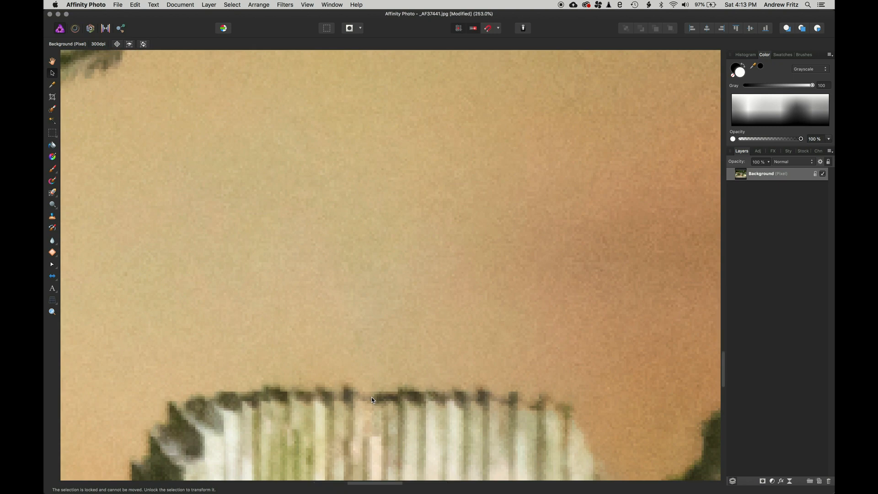
pyautogui.scroll(-10, 374, 293)
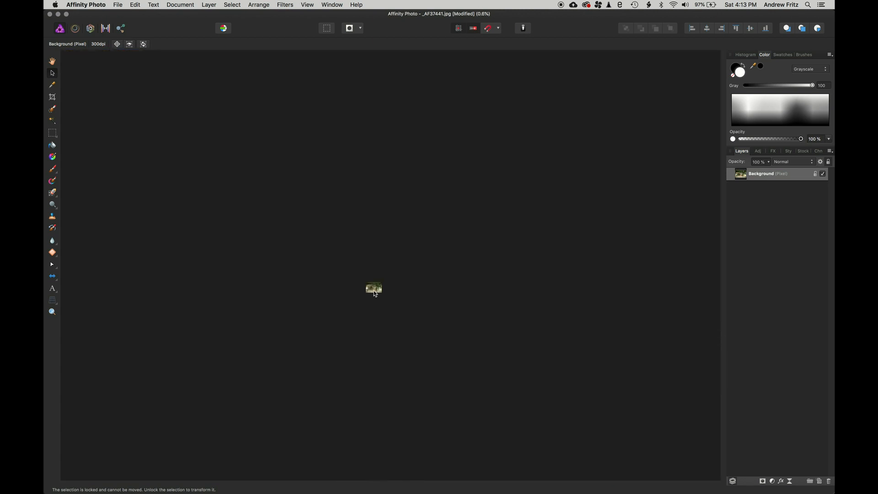
pyautogui.scroll(10, 375, 290)
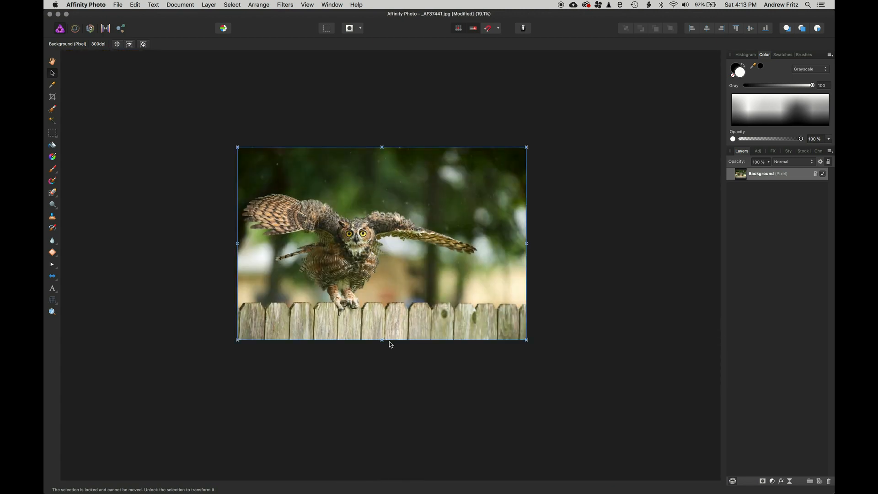
pyautogui.scroll(-2, 356, 303)
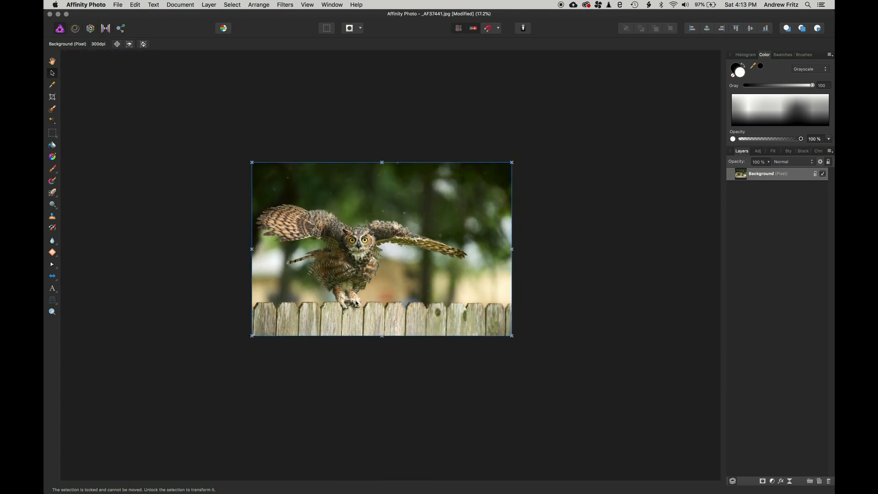
pyautogui.scroll(10, 371, 298)
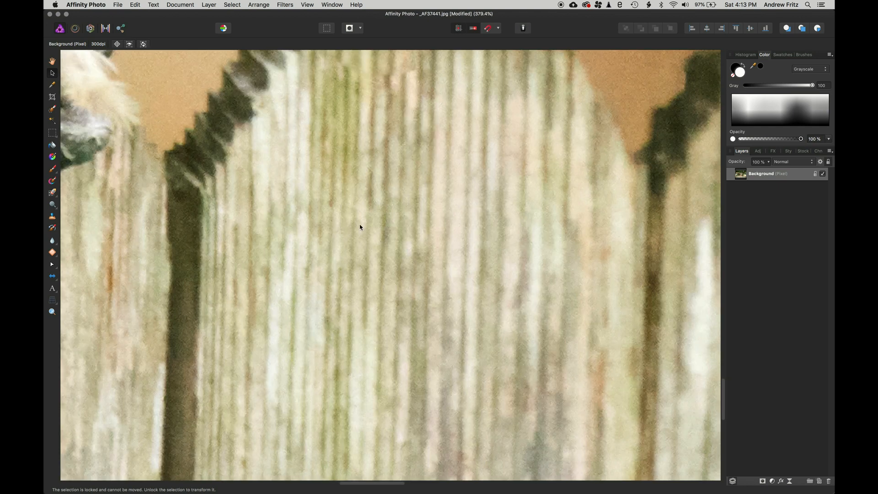
pyautogui.moveTo(355, 194); pyautogui.dragTo(343, 457)
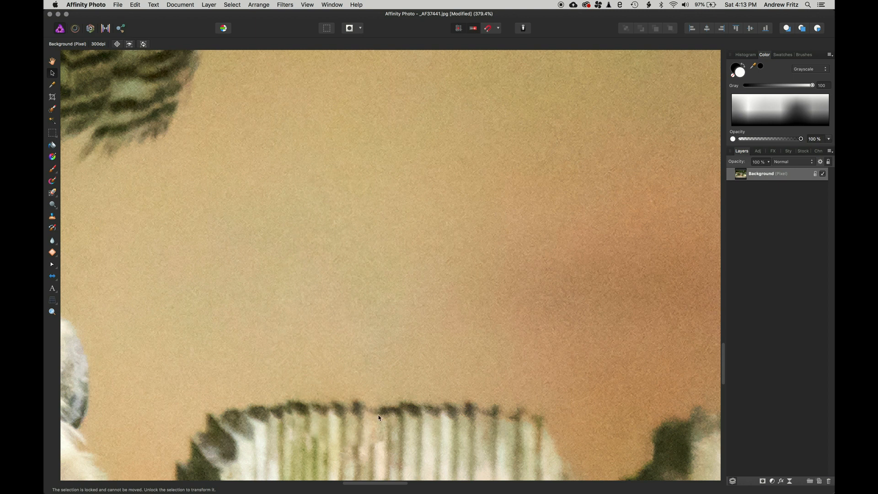
pyautogui.scroll(-5, 383, 415)
pyautogui.scroll(-3, 406, 408)
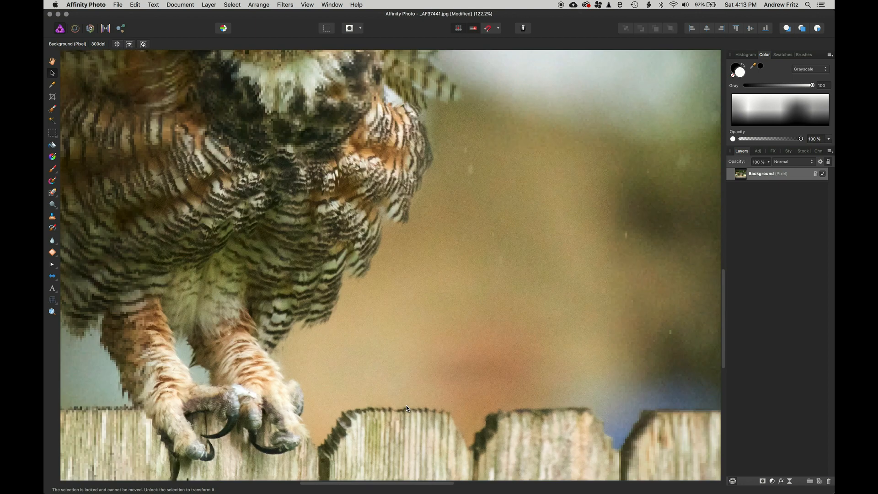
pyautogui.scroll(-2, 406, 408)
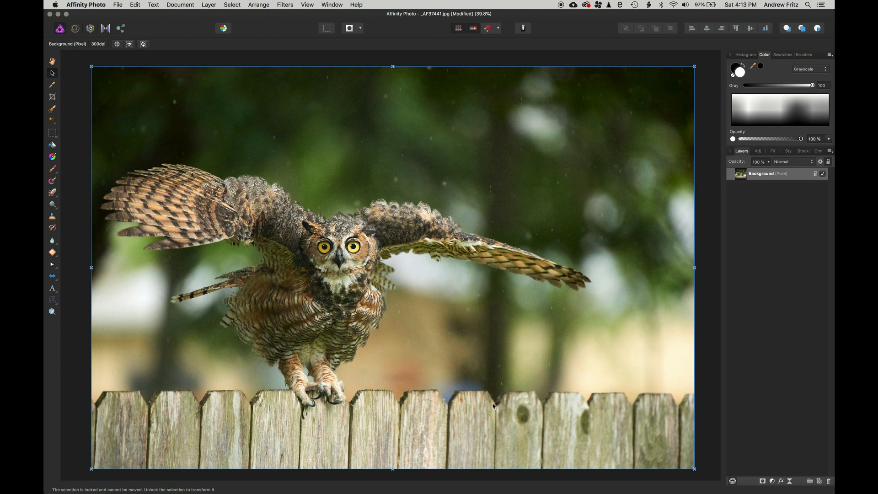
# Step: Marquee the patched area beside the owl's feet, clear the selection, and undo the patch over the nails
pyautogui.click(52, 132)
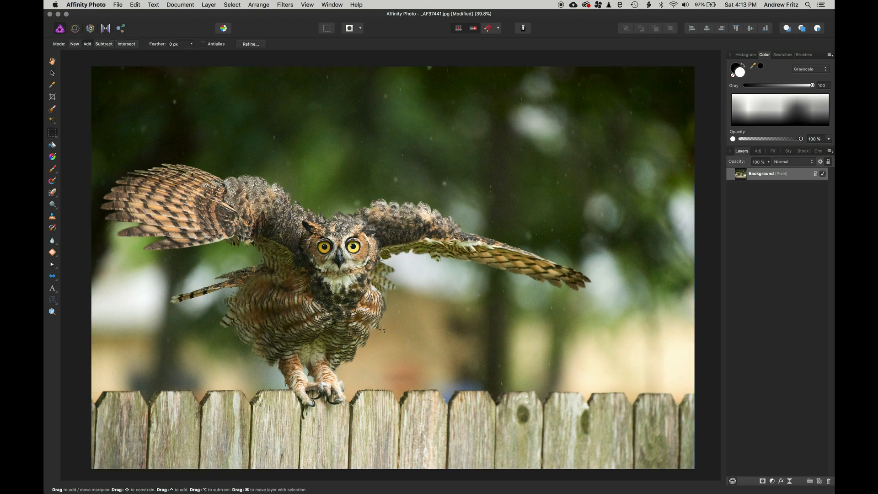
pyautogui.moveTo(382, 330); pyautogui.dragTo(512, 428)
pyautogui.press('super+d')
pyautogui.press('super+z')
pyautogui.press('super+z')
pyautogui.press('super+z')
# Step: Choose the Blemish Removal Tool and set its width to 105 px for the nail heads
pyautogui.click(53, 252)
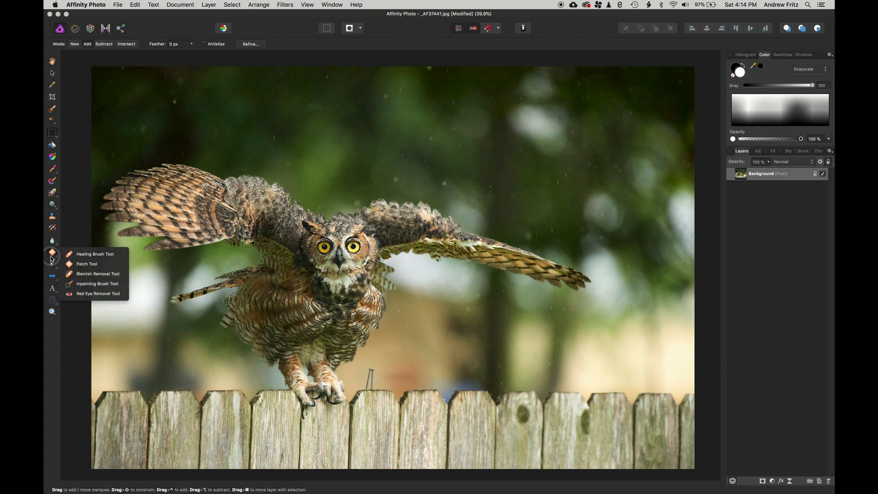
pyautogui.click(96, 273)
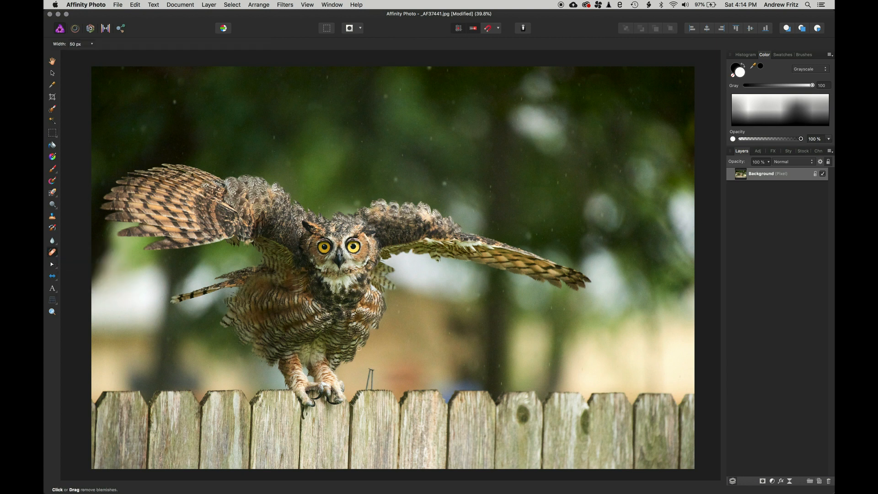
pyautogui.scroll(10, 380, 380)
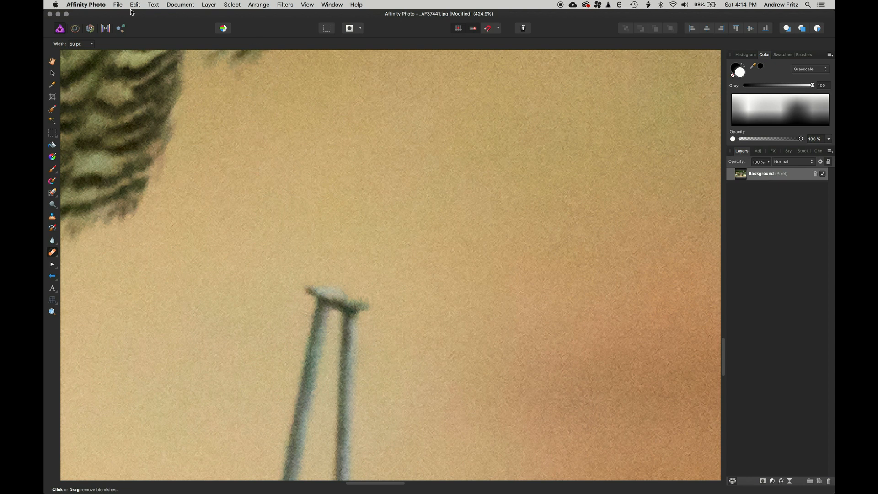
pyautogui.moveTo(62, 45); pyautogui.dragTo(81, 45)
# Step: Try to remove the nail heads with two blemish removal touches, and undo both
pyautogui.moveTo(335, 293)
pyautogui.mouseDown()
pyautogui.moveTo(361, 299)
pyautogui.moveTo(312, 275)
pyautogui.moveTo(343, 294)
pyautogui.mouseUp()
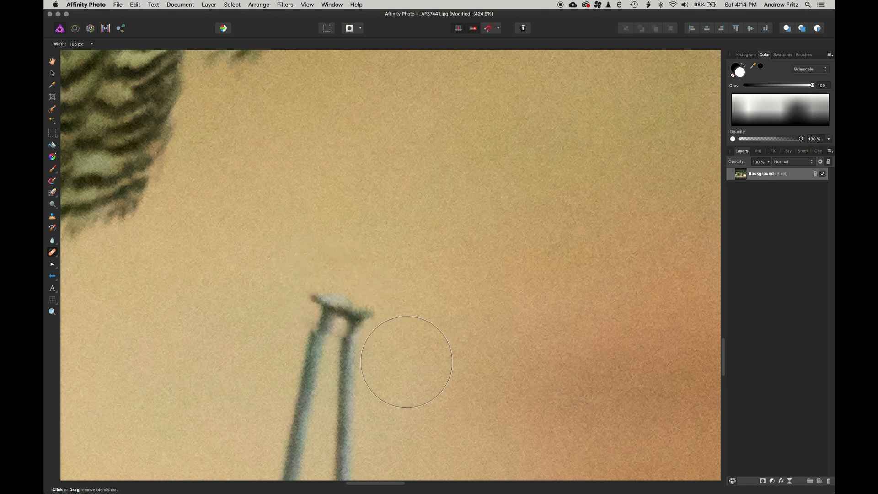
pyautogui.click(350, 310)
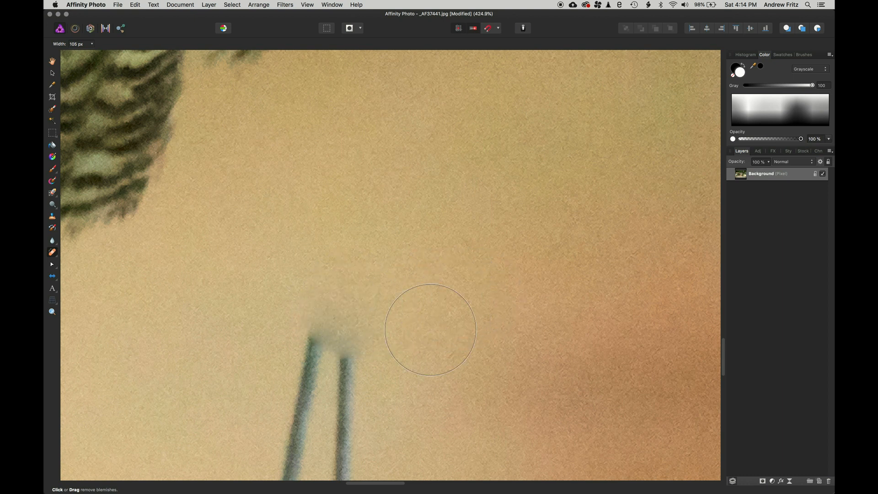
pyautogui.scroll(-2, 403, 341)
pyautogui.press('super+z')
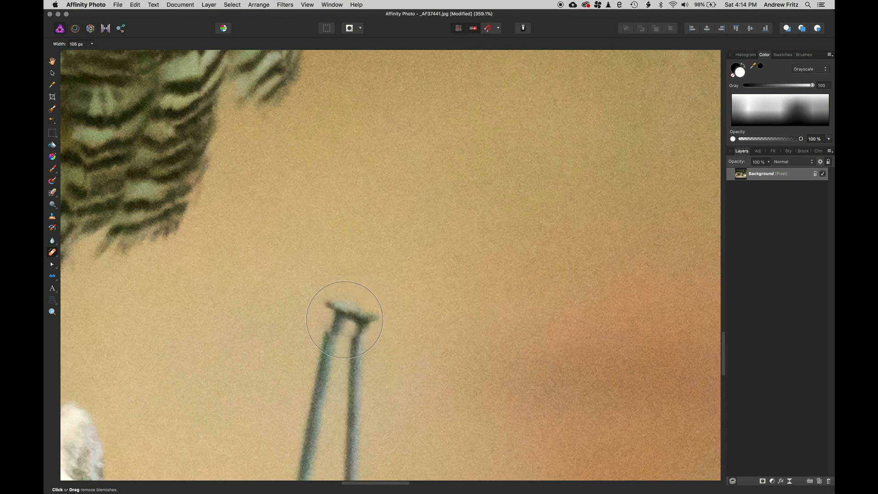
pyautogui.press('super+z')
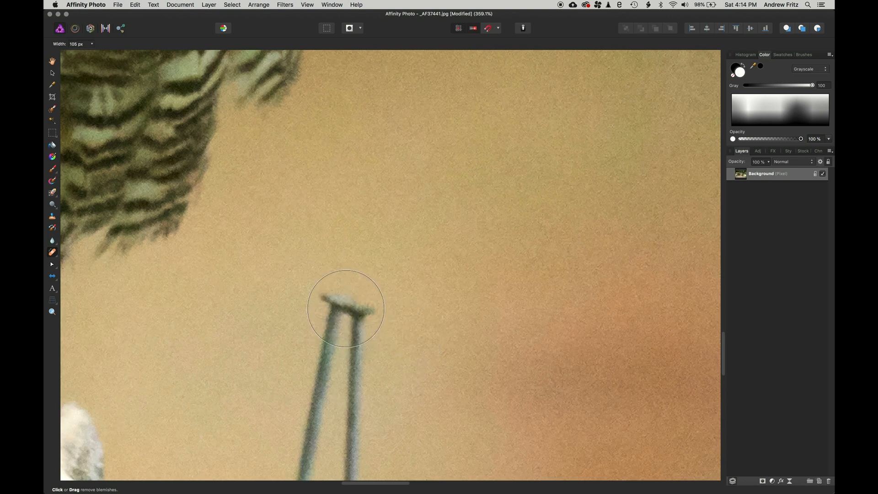
# Step: Try to remove the nails in successive blemish removal spots from the heads down the shafts, and undo them all
pyautogui.moveTo(346, 308)
pyautogui.mouseDown()
pyautogui.moveTo(449, 280)
pyautogui.moveTo(341, 143)
pyautogui.moveTo(149, 118)
pyautogui.moveTo(140, 172)
pyautogui.moveTo(259, 296)
pyautogui.mouseUp()
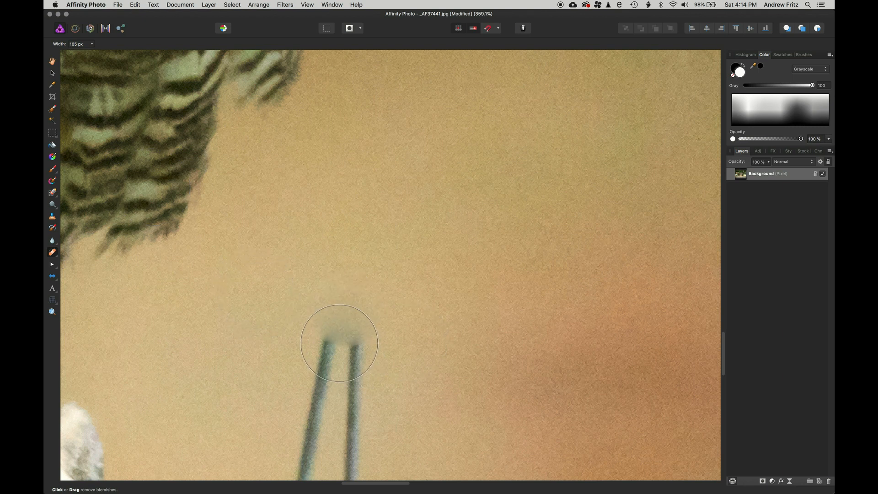
pyautogui.click(339, 346)
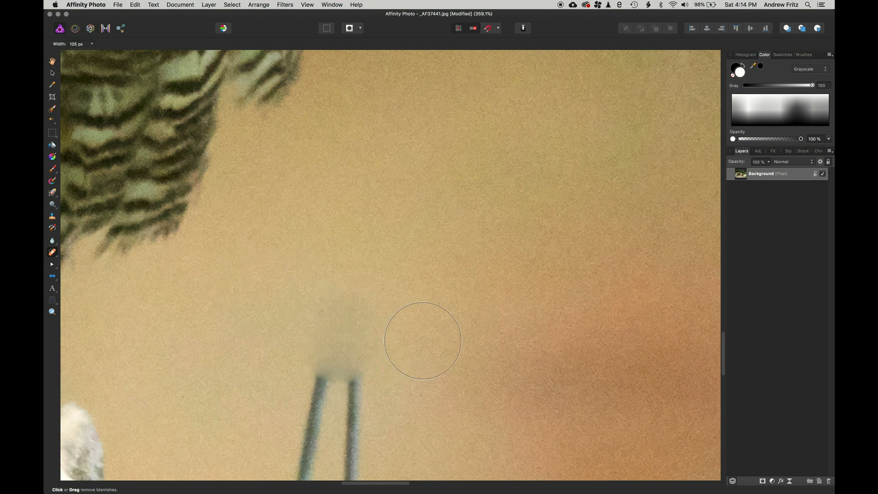
pyautogui.moveTo(308, 394); pyautogui.dragTo(339, 372)
pyautogui.moveTo(316, 429); pyautogui.dragTo(395, 427)
pyautogui.press('super+z')
pyautogui.press('super+z')
pyautogui.press('super+z')
pyautogui.press('super+z')
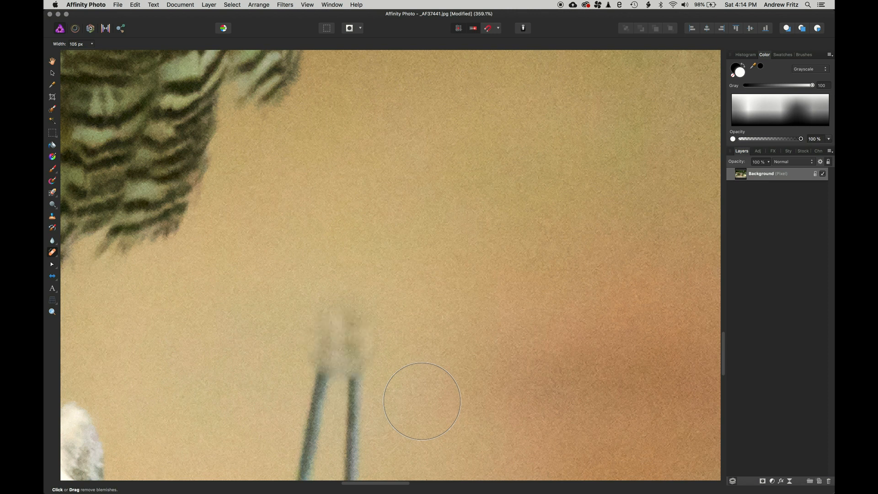
pyautogui.press('super+z')
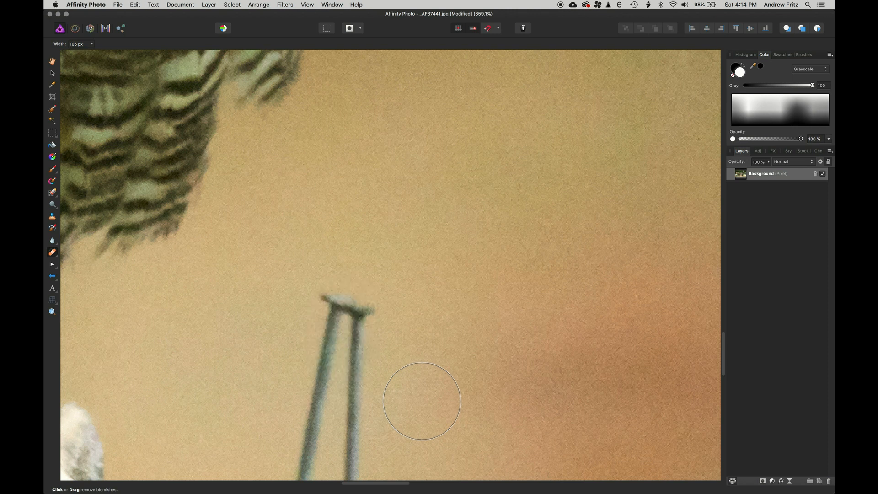
# Step: Remove several pale specks from the green background above the owl's wings with the Blemish Removal Tool
pyautogui.press('super+0')
pyautogui.scroll(5, 432, 191)
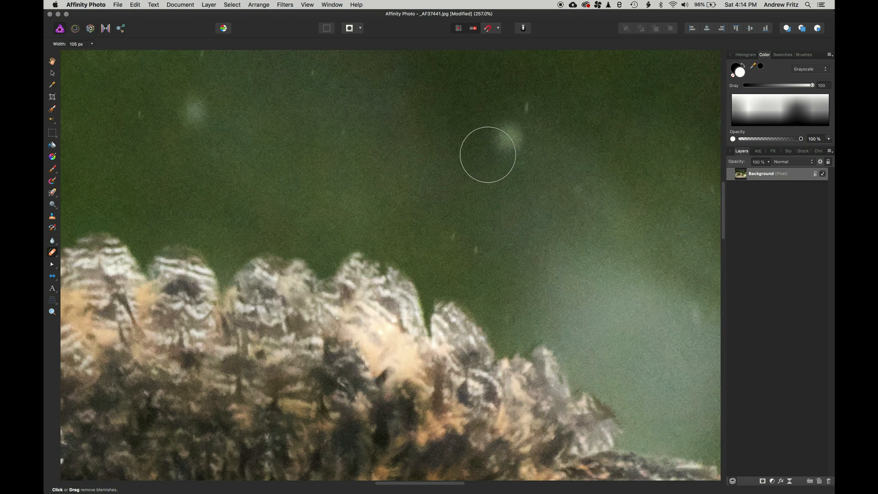
pyautogui.click(501, 142)
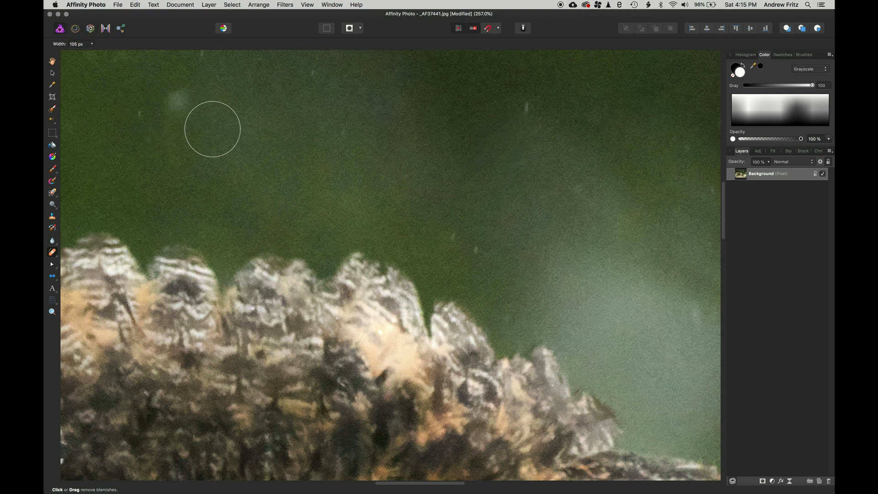
pyautogui.click(183, 109)
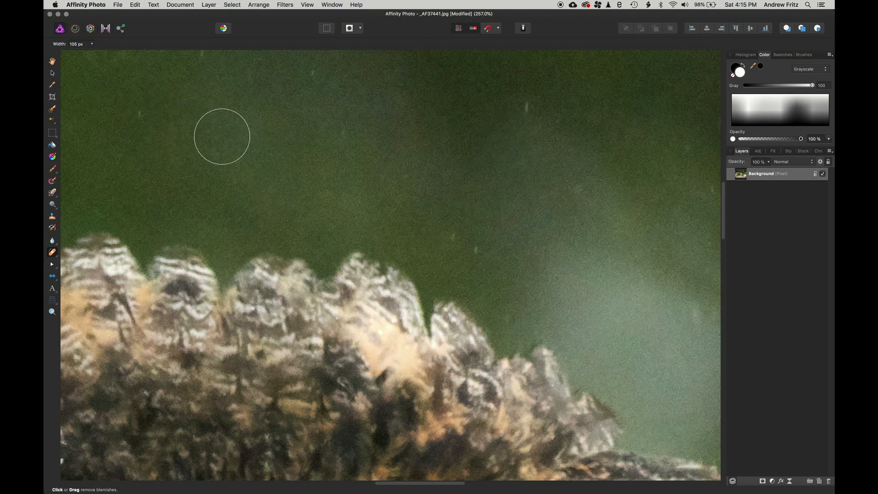
pyautogui.scroll(5, 325, 149)
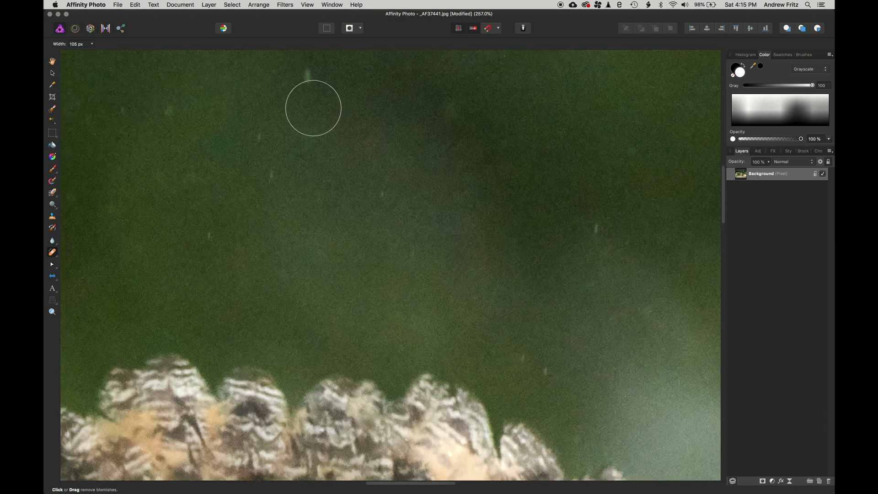
pyautogui.click(307, 75)
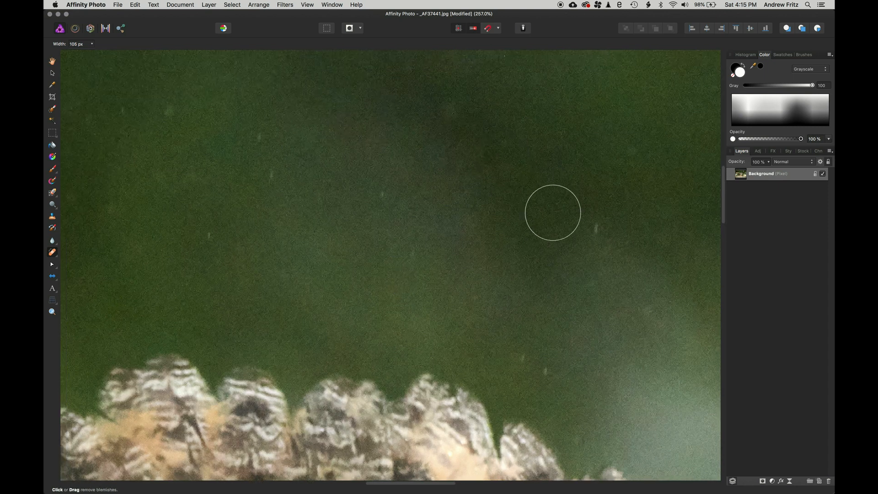
pyautogui.click(596, 228)
pyautogui.scroll(-5, 518, 246)
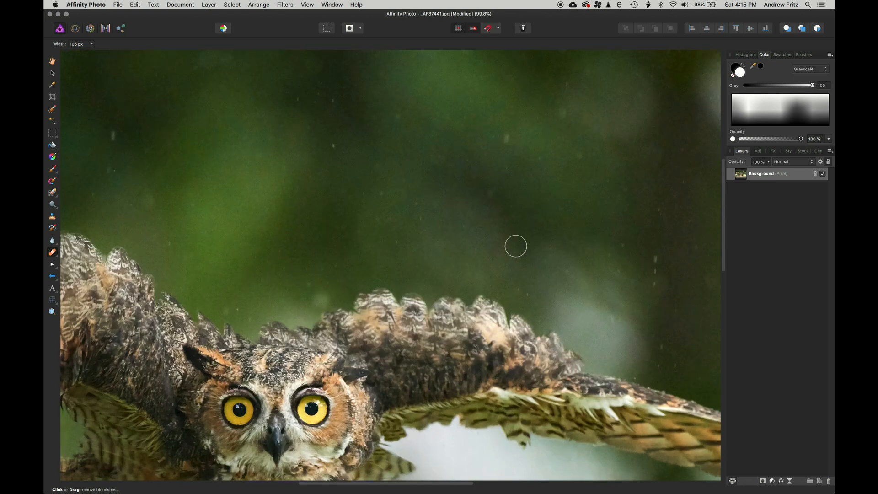
pyautogui.scroll(-3, 516, 246)
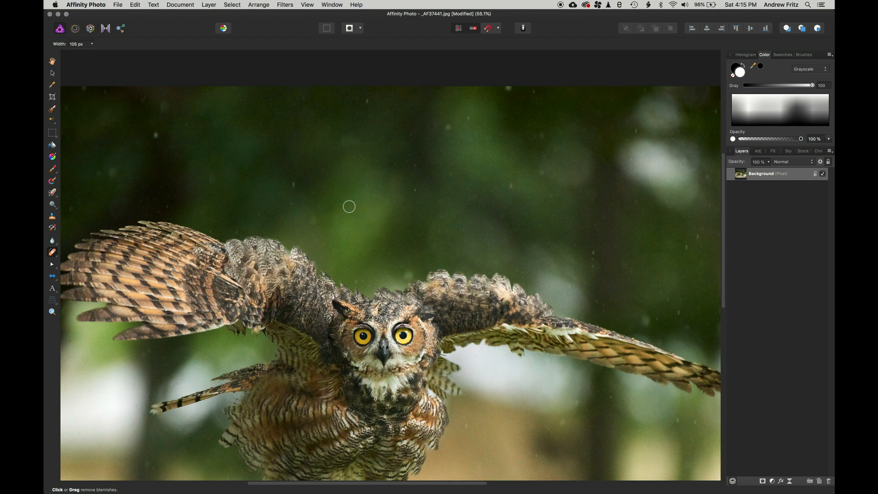
pyautogui.click(294, 184)
# Step: Enlarge the Blemish Removal Tool's width to 786 px
pyautogui.press(']')
pyautogui.press(']')
pyautogui.press(']')
pyautogui.press(']')
pyautogui.press(']')
pyautogui.press('[')
pyautogui.press('[')
pyautogui.moveTo(56, 43)
pyautogui.mouseDown()
pyautogui.moveTo(202, 56)
pyautogui.moveTo(54, 48)
pyautogui.moveTo(307, 89)
pyautogui.mouseUp()
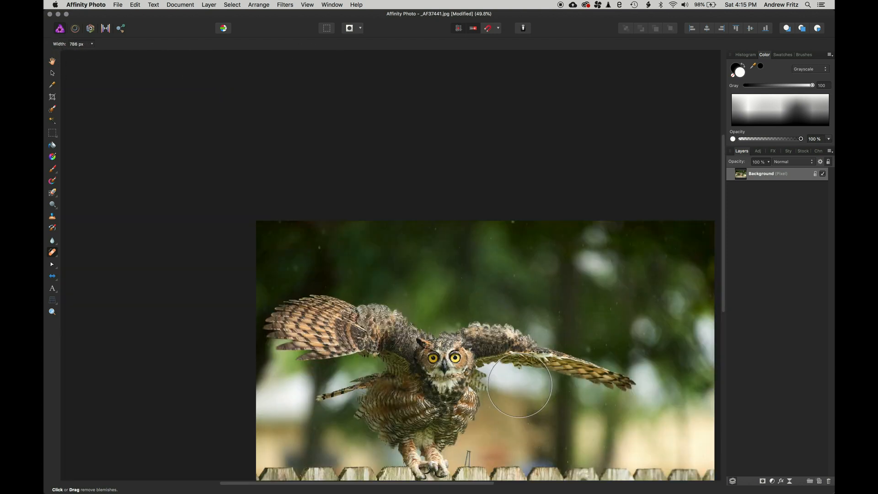
# Step: Reduce the Blemish Removal Tool's width to 411 px to suit the nails in the whole-photo view
pyautogui.scroll(-5, 507, 385)
pyautogui.press('[')
pyautogui.press('[')
pyautogui.press('[')
pyautogui.press('[')
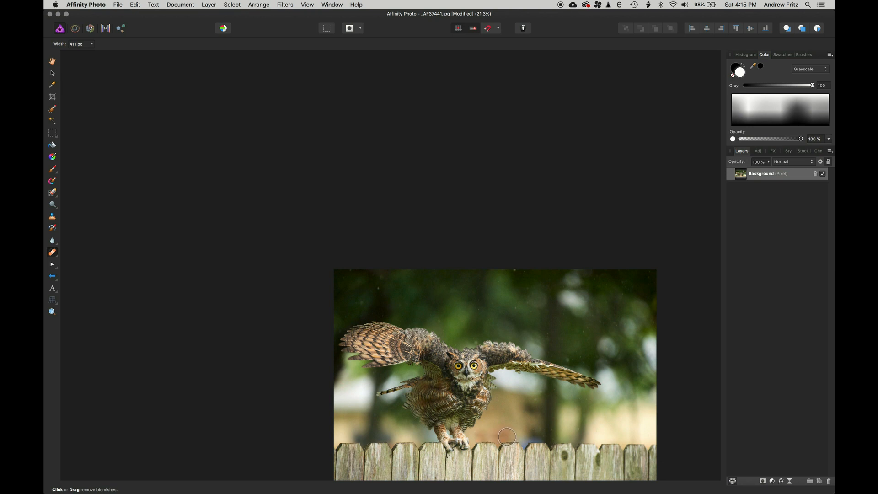
# Step: Undo the blemish removal edits so the nails and the pale background specks are back in the photo
pyautogui.scroll(2, 468, 463)
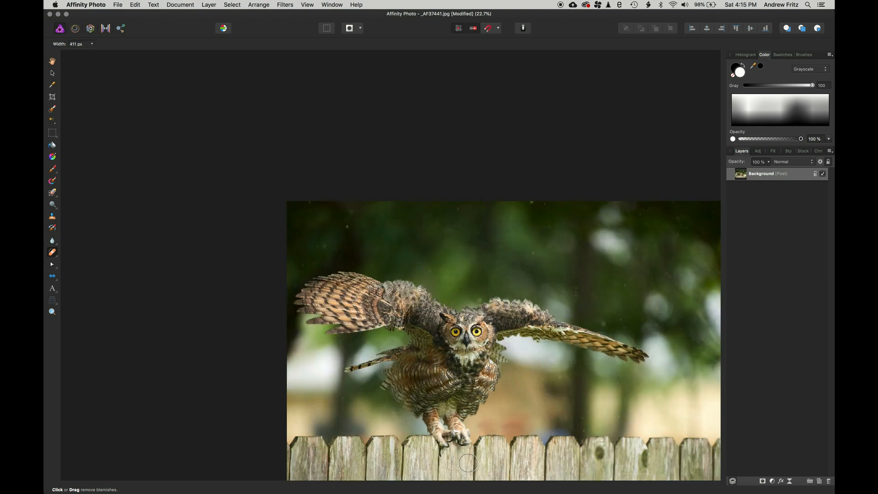
pyautogui.scroll(15, 468, 463)
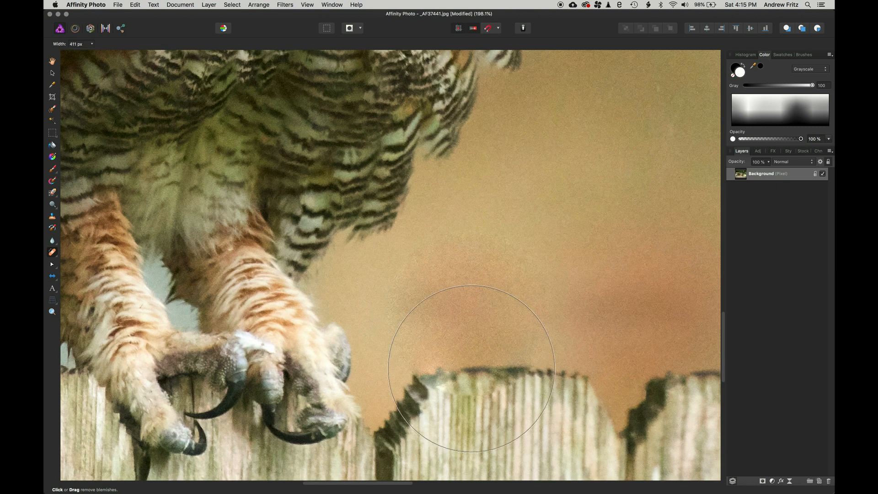
pyautogui.press('v')
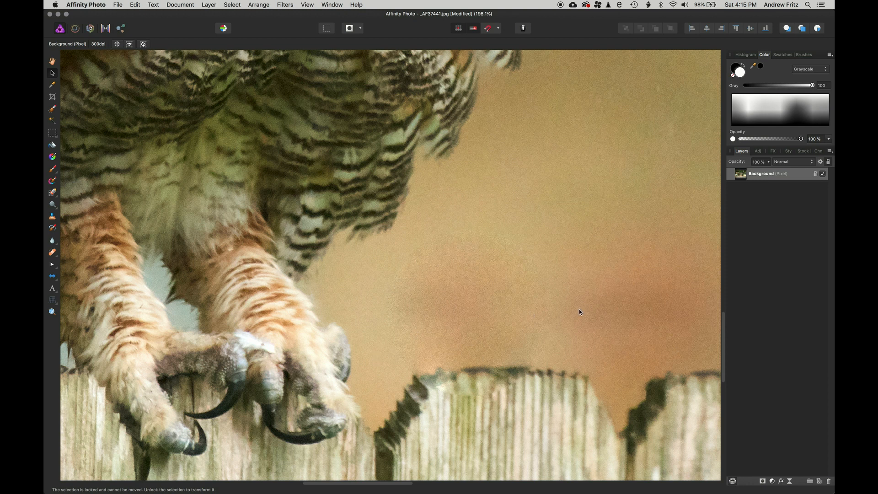
pyautogui.press('super+0')
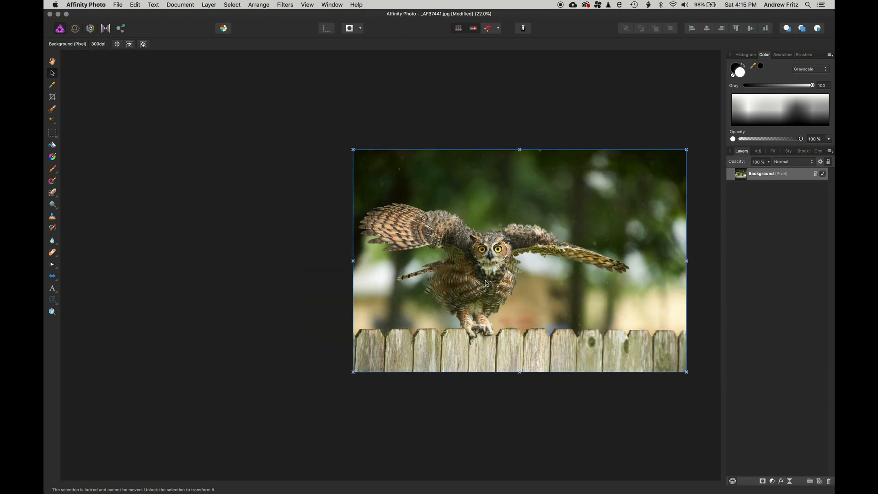
pyautogui.press('super+z')
pyautogui.press('super+z')
pyautogui.press('super+z')
pyautogui.press('super+z')
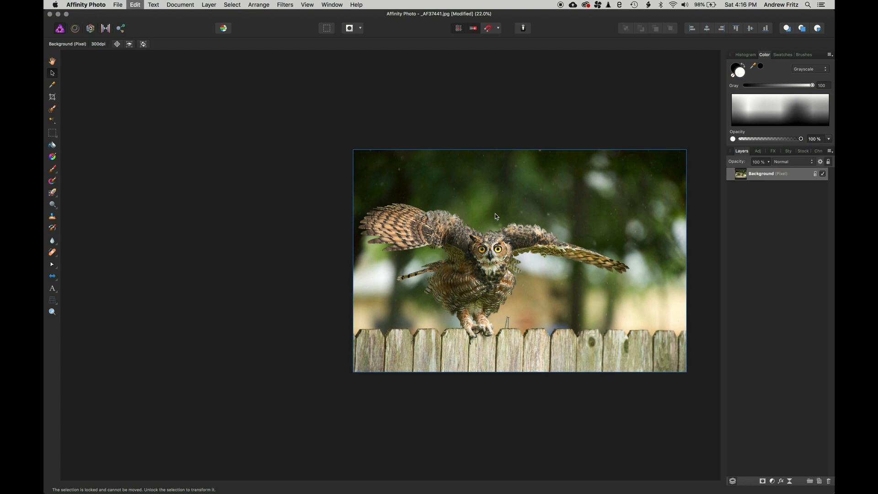
# Step: Paint over both nails with the Inpainting Brush Tool at a width of 284.5 px
pyautogui.moveTo(52, 253); pyautogui.dragTo(97, 282)
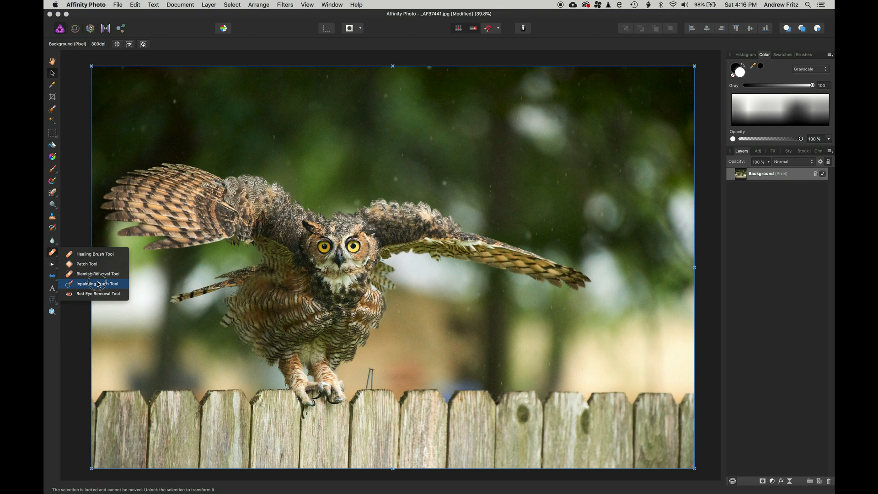
pyautogui.moveTo(98, 284); pyautogui.dragTo(98, 284)
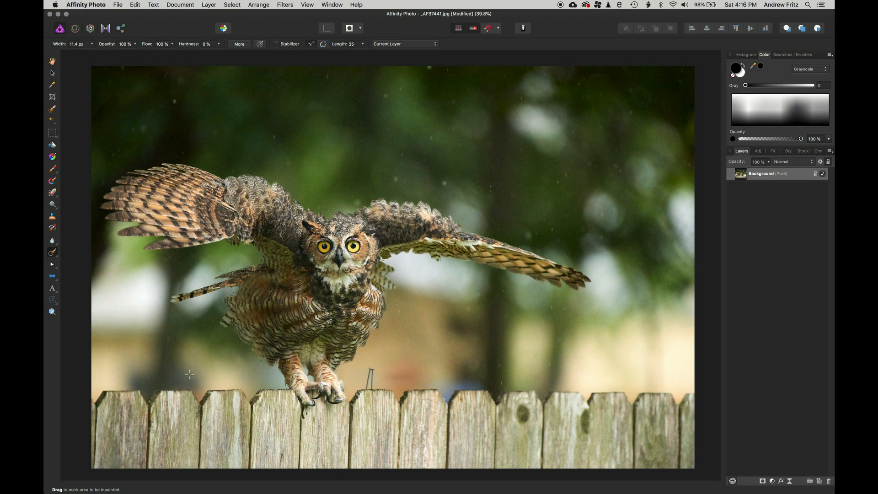
pyautogui.scroll(5, 370, 388)
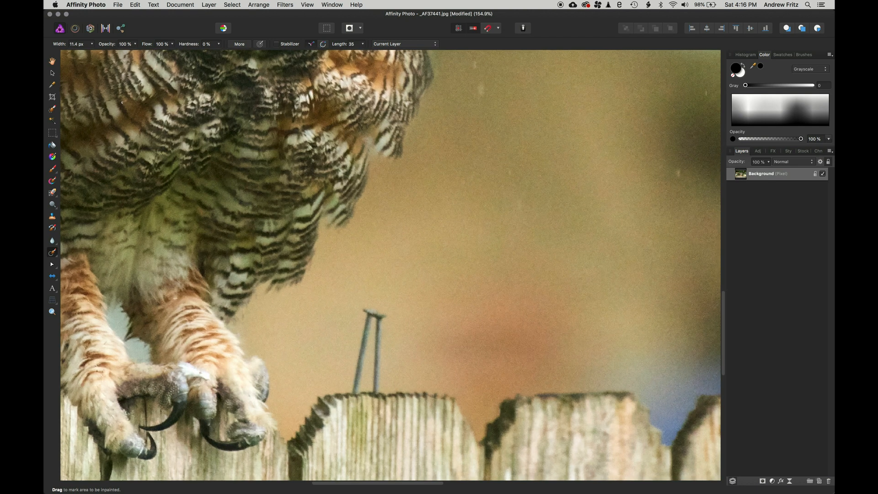
pyautogui.press(']')
pyautogui.press(']')
pyautogui.press(']')
pyautogui.press(']')
pyautogui.press(']')
pyautogui.press(']')
pyautogui.press(']')
pyautogui.press(']')
pyautogui.press(']')
pyautogui.press(']')
pyautogui.press(']')
pyautogui.moveTo(371, 314)
pyautogui.mouseDown()
pyautogui.moveTo(361, 402)
pyautogui.moveTo(366, 394)
pyautogui.mouseUp()
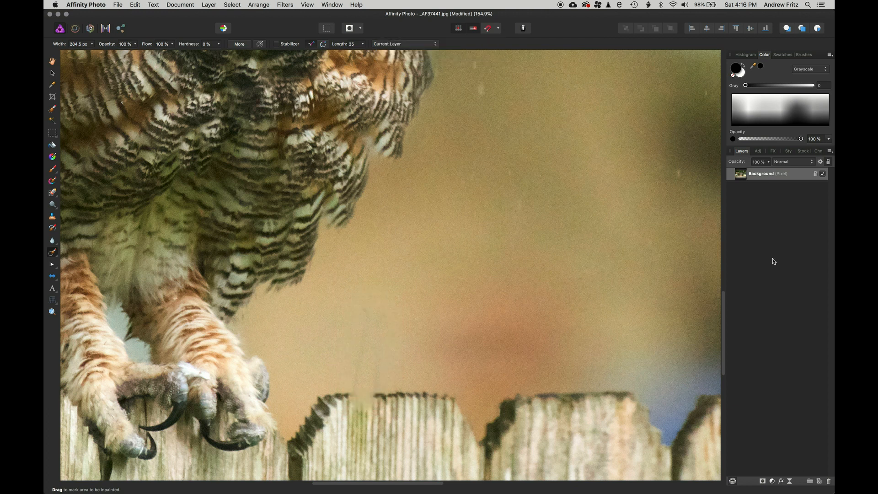
# Step: Try to inpaint the faint nail residue and, at a width of 148.5 px, the picket's top edge, and undo all the nail inpainting
pyautogui.moveTo(368, 330)
pyautogui.mouseDown()
pyautogui.moveTo(368, 300)
pyautogui.moveTo(369, 359)
pyautogui.mouseUp()
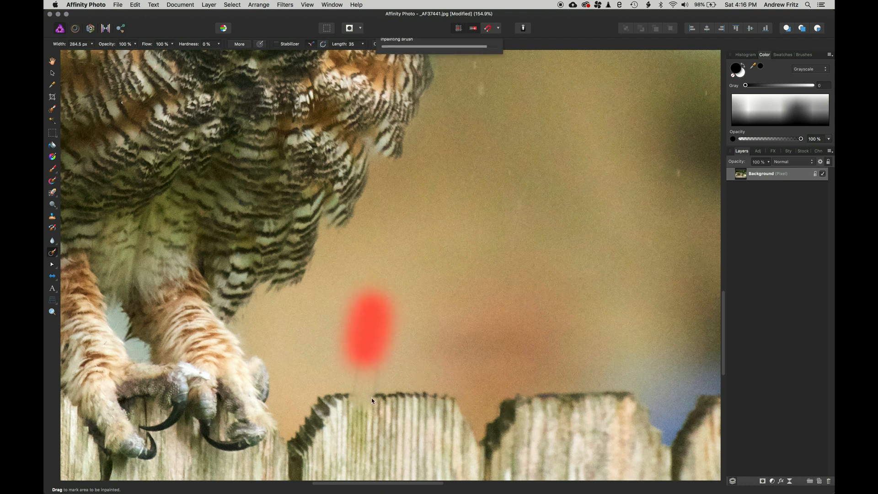
pyautogui.press('[')
pyautogui.press('[')
pyautogui.press('[')
pyautogui.moveTo(348, 396)
pyautogui.mouseDown()
pyautogui.moveTo(376, 394)
pyautogui.moveTo(371, 403)
pyautogui.mouseUp()
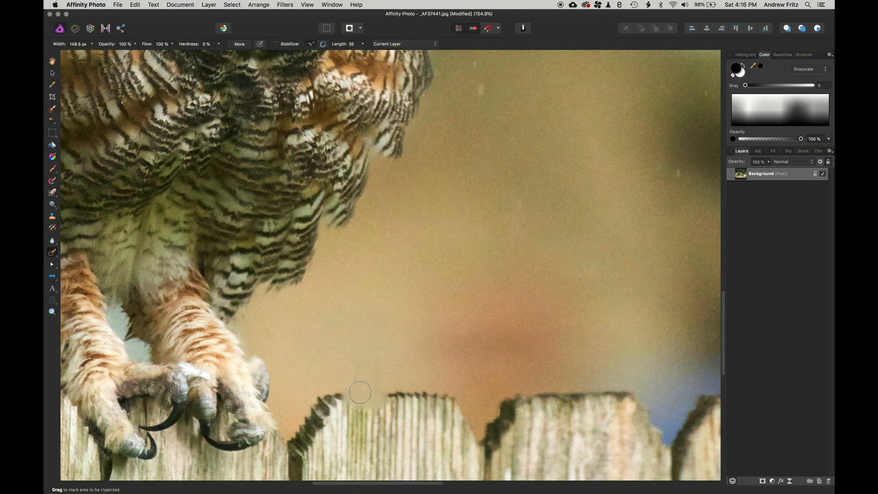
pyautogui.press('super+z')
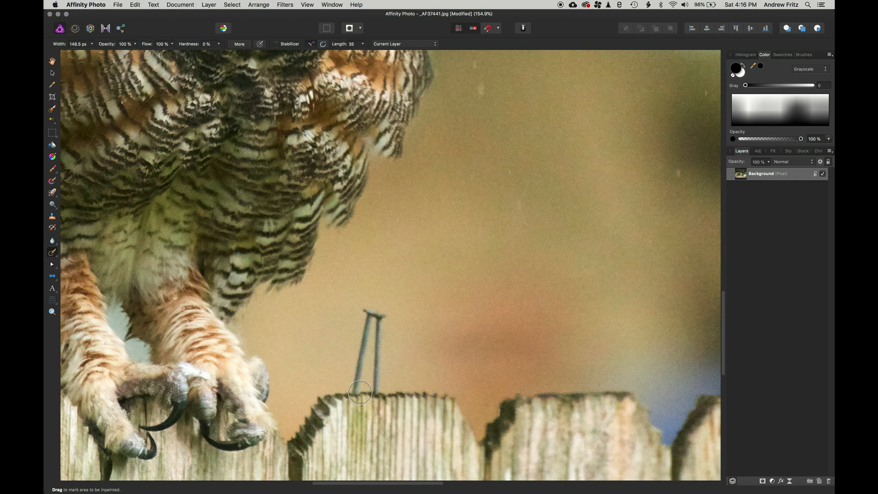
# Step: Paint over the entire owl, including wings and feet, with the Inpainting Brush Tool at a width of 2113.5 px
pyautogui.scroll(-10, 369, 304)
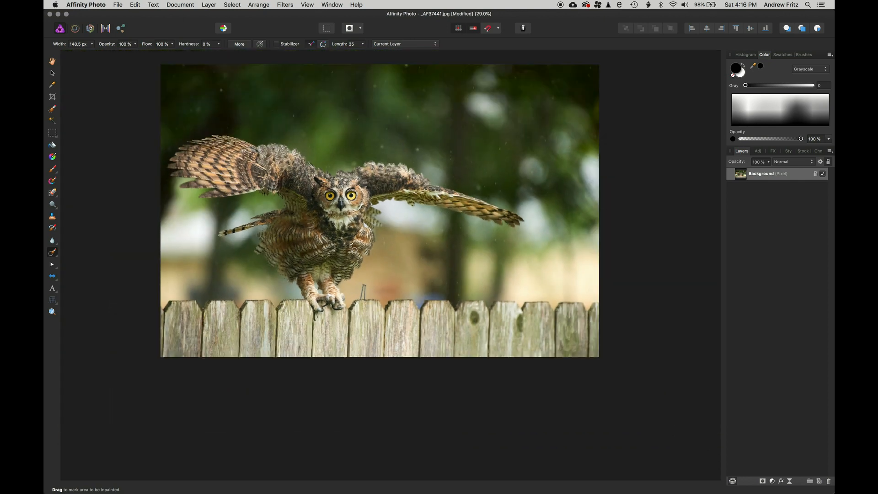
pyautogui.press(']')
pyautogui.press(']')
pyautogui.press(']')
pyautogui.press(']')
pyautogui.press(']')
pyautogui.press(']')
pyautogui.press(']')
pyautogui.press(']')
pyautogui.press(']')
pyautogui.press(']')
pyautogui.press(']')
pyautogui.press(']')
pyautogui.press(']')
pyautogui.moveTo(186, 153)
pyautogui.mouseDown()
pyautogui.moveTo(233, 152)
pyautogui.moveTo(288, 176)
pyautogui.moveTo(184, 175)
pyautogui.moveTo(320, 184)
pyautogui.moveTo(342, 196)
pyautogui.moveTo(386, 181)
pyautogui.moveTo(506, 213)
pyautogui.moveTo(360, 180)
pyautogui.moveTo(343, 207)
pyautogui.moveTo(353, 239)
pyautogui.moveTo(327, 261)
pyautogui.moveTo(319, 293)
pyautogui.moveTo(296, 246)
pyautogui.moveTo(232, 230)
pyautogui.moveTo(265, 219)
pyautogui.moveTo(232, 223)
pyautogui.moveTo(275, 219)
pyautogui.moveTo(243, 214)
pyautogui.moveTo(284, 238)
pyautogui.mouseUp()
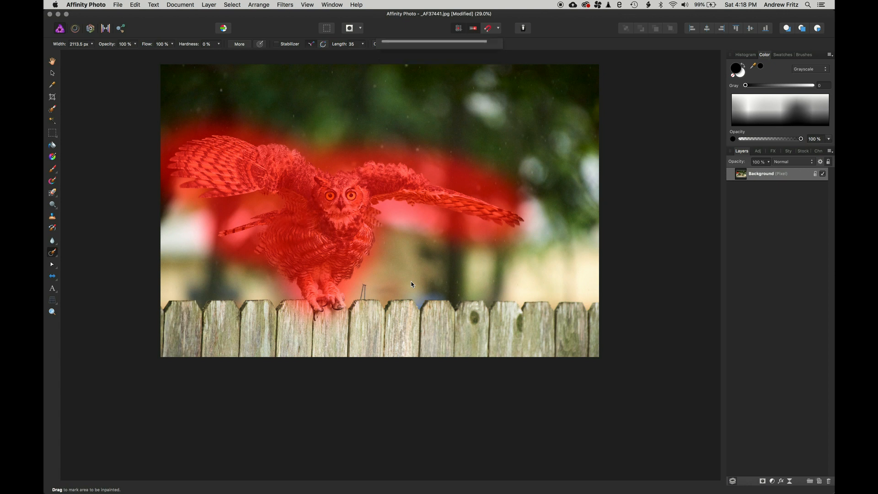
# Step: Inpaint the leftover wing tip and claw remnants with the brush width reduced to 937.8 px
pyautogui.press('[')
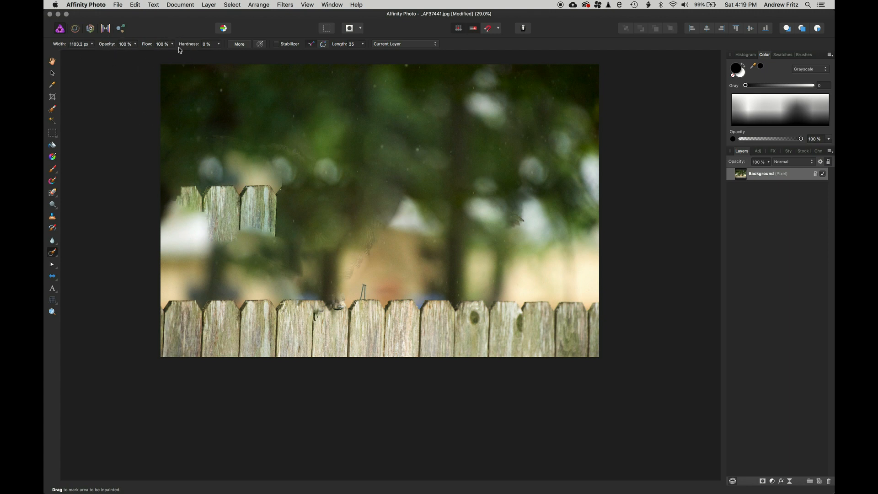
pyautogui.press('[')
pyautogui.moveTo(303, 158)
pyautogui.mouseDown()
pyautogui.moveTo(279, 145)
pyautogui.moveTo(196, 139)
pyautogui.moveTo(168, 159)
pyautogui.mouseUp()
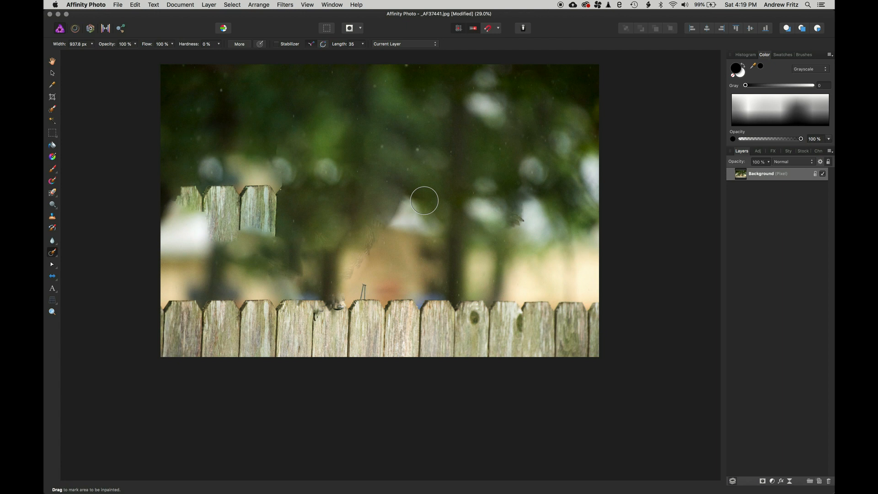
pyautogui.moveTo(515, 217); pyautogui.dragTo(516, 219)
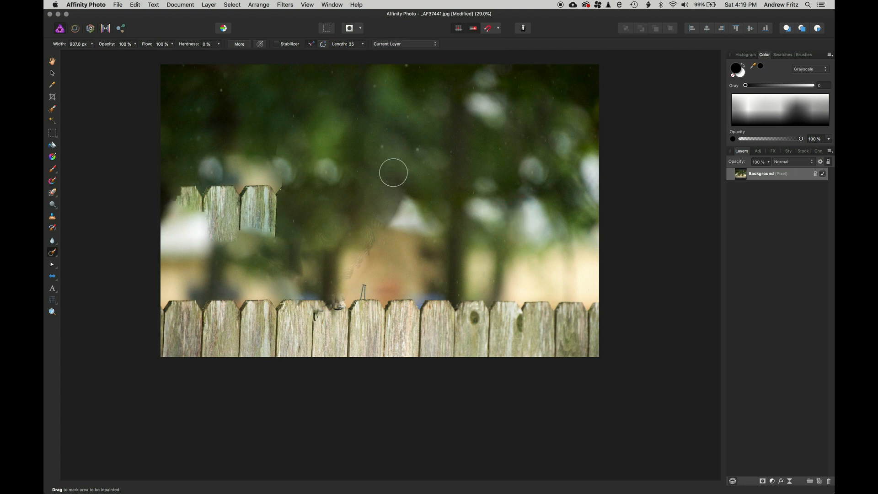
pyautogui.moveTo(338, 306)
pyautogui.mouseDown()
pyautogui.moveTo(313, 313)
pyautogui.moveTo(364, 286)
pyautogui.mouseUp()
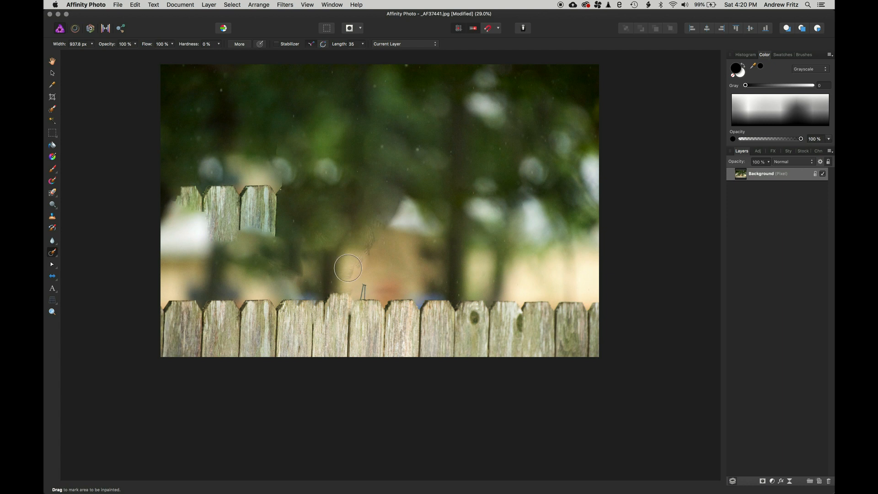
# Step: Inpaint the faint streaks above the nails and the stray pickets floating in the background
pyautogui.moveTo(348, 269)
pyautogui.mouseDown()
pyautogui.moveTo(371, 246)
pyautogui.moveTo(378, 222)
pyautogui.moveTo(318, 242)
pyautogui.moveTo(310, 220)
pyautogui.moveTo(346, 221)
pyautogui.mouseUp()
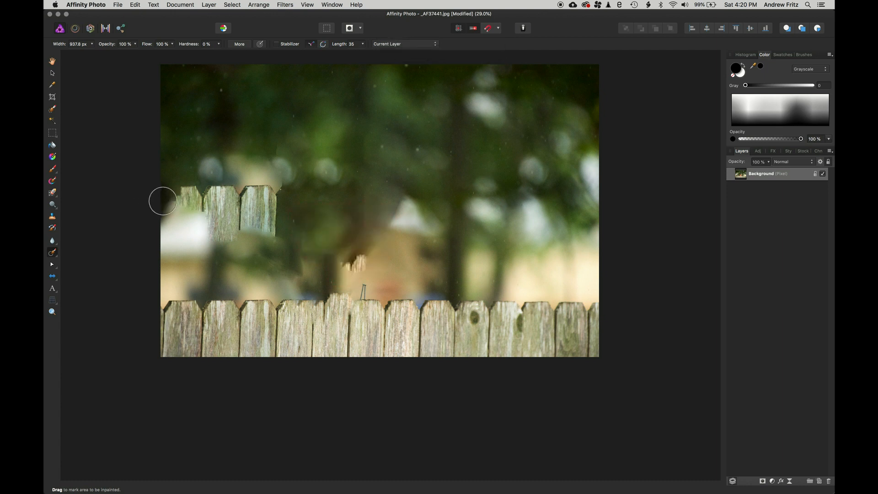
pyautogui.moveTo(171, 196)
pyautogui.mouseDown()
pyautogui.moveTo(291, 196)
pyautogui.moveTo(262, 232)
pyautogui.moveTo(210, 235)
pyautogui.moveTo(182, 227)
pyautogui.moveTo(182, 216)
pyautogui.moveTo(193, 200)
pyautogui.moveTo(244, 230)
pyautogui.moveTo(247, 208)
pyautogui.moveTo(217, 209)
pyautogui.moveTo(265, 204)
pyautogui.moveTo(238, 196)
pyautogui.moveTo(281, 191)
pyautogui.moveTo(196, 192)
pyautogui.moveTo(207, 218)
pyautogui.moveTo(223, 205)
pyautogui.moveTo(252, 213)
pyautogui.moveTo(283, 185)
pyautogui.moveTo(278, 217)
pyautogui.moveTo(264, 231)
pyautogui.mouseUp()
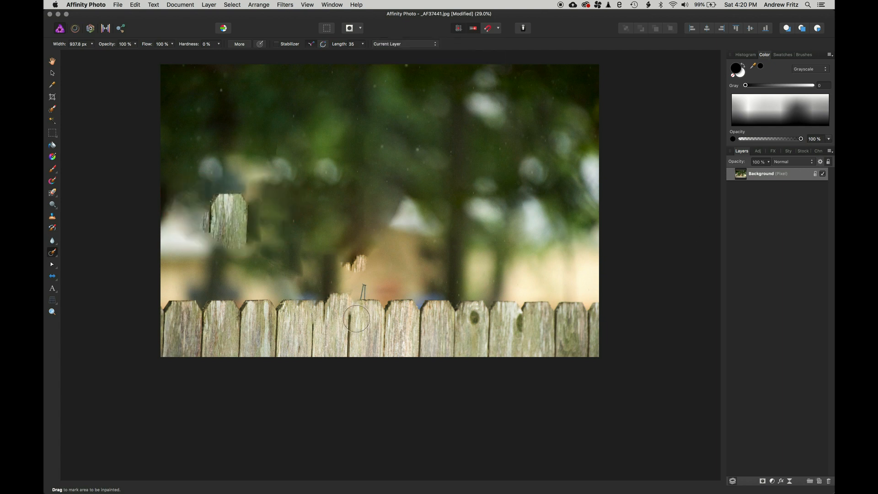
pyautogui.moveTo(243, 241)
pyautogui.mouseDown()
pyautogui.moveTo(249, 191)
pyautogui.moveTo(240, 183)
pyautogui.moveTo(210, 197)
pyautogui.moveTo(203, 238)
pyautogui.moveTo(230, 243)
pyautogui.moveTo(232, 217)
pyautogui.moveTo(211, 213)
pyautogui.moveTo(230, 206)
pyautogui.mouseUp()
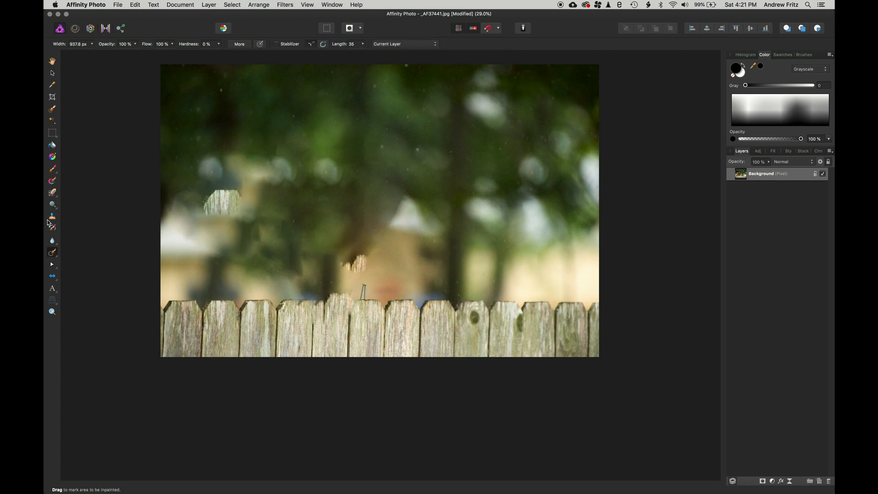
# Step: Clone dark foliage over the remaining floating picket fragment with the Clone Brush Tool at a width of 1319.8 px
pyautogui.click(52, 216)
pyautogui.press(']')
pyautogui.press(']')
pyautogui.press(']')
pyautogui.press(']')
pyautogui.press(']')
pyautogui.press(']')
pyautogui.press(']')
pyautogui.press(']')
pyautogui.press(']')
pyautogui.press(']')
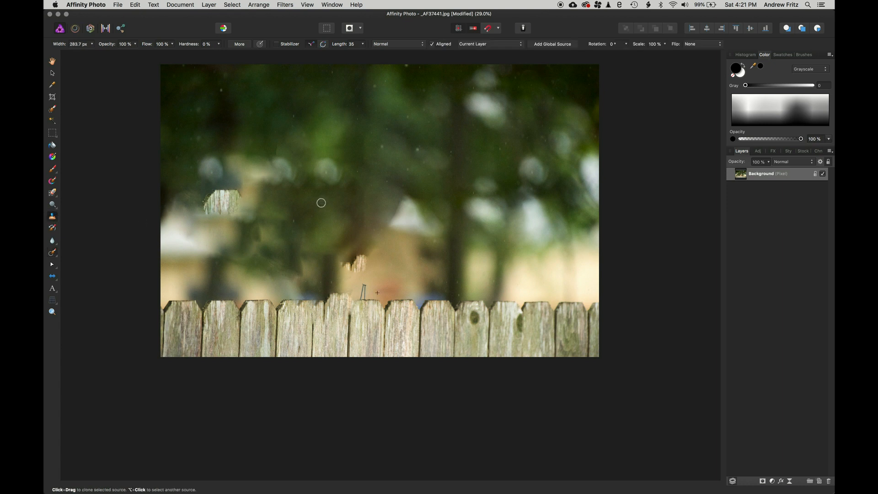
pyautogui.keyDown('alt'); pyautogui.click(325, 200); pyautogui.keyUp('alt')
pyautogui.press(']')
pyautogui.press(']')
pyautogui.press(']')
pyautogui.press(']')
pyautogui.moveTo(211, 209)
pyautogui.mouseDown()
pyautogui.moveTo(227, 199)
pyautogui.moveTo(198, 202)
pyautogui.moveTo(223, 202)
pyautogui.moveTo(197, 173)
pyautogui.moveTo(226, 179)
pyautogui.moveTo(280, 159)
pyautogui.moveTo(275, 172)
pyautogui.moveTo(293, 173)
pyautogui.moveTo(261, 174)
pyautogui.mouseUp()
pyautogui.keyDown('alt'); pyautogui.click(259, 139); pyautogui.keyUp('alt')
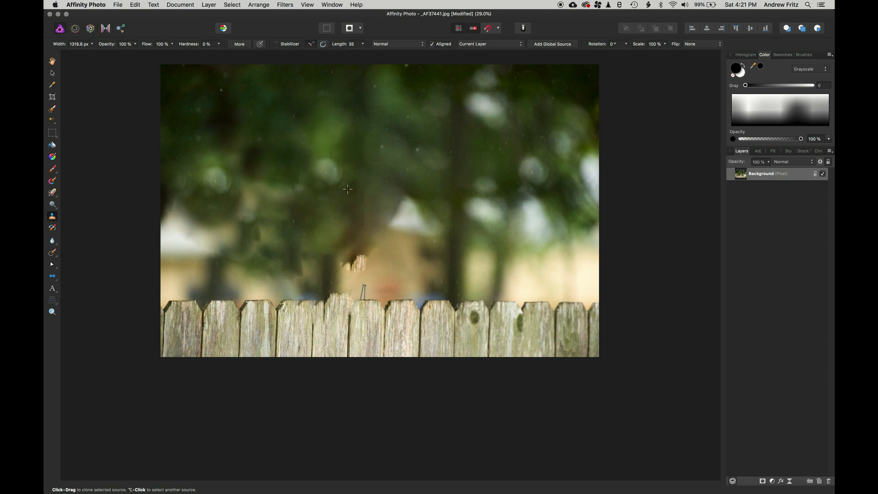
# Step: Clone beige background over the wood fragment above the nails, and undo the extra dab in the foliage
pyautogui.keyDown('alt'); pyautogui.click(396, 261); pyautogui.keyUp('alt')
pyautogui.moveTo(362, 265)
pyautogui.mouseDown()
pyautogui.moveTo(352, 260)
pyautogui.moveTo(358, 252)
pyautogui.mouseUp()
pyautogui.click(566, 165)
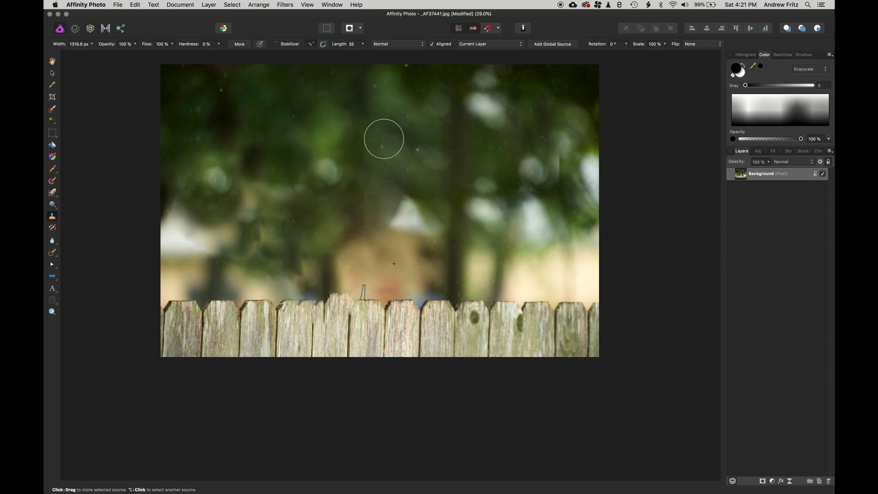
pyautogui.press('super+z')
# Step: Clone the beige wall area over the patchy background above the third and fourth pickets
pyautogui.moveTo(264, 281); pyautogui.dragTo(269, 287)
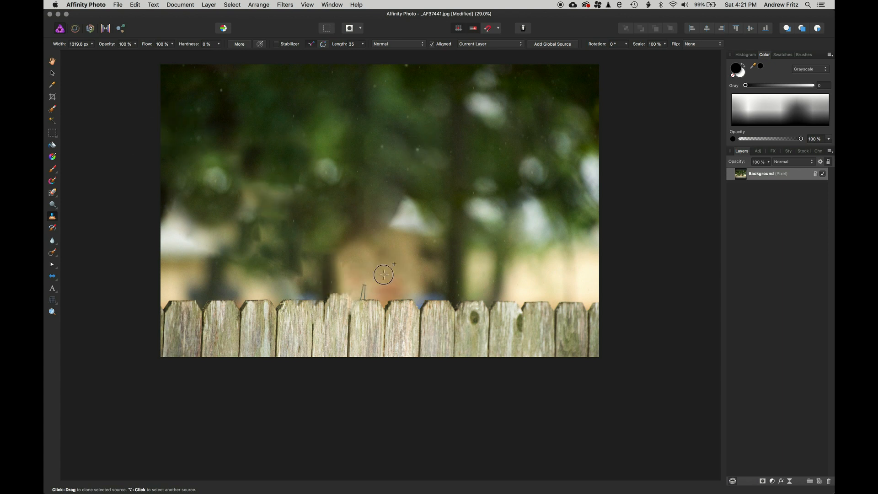
pyautogui.moveTo(295, 256)
pyautogui.mouseDown()
pyautogui.moveTo(274, 250)
pyautogui.moveTo(254, 267)
pyautogui.moveTo(278, 265)
pyautogui.mouseUp()
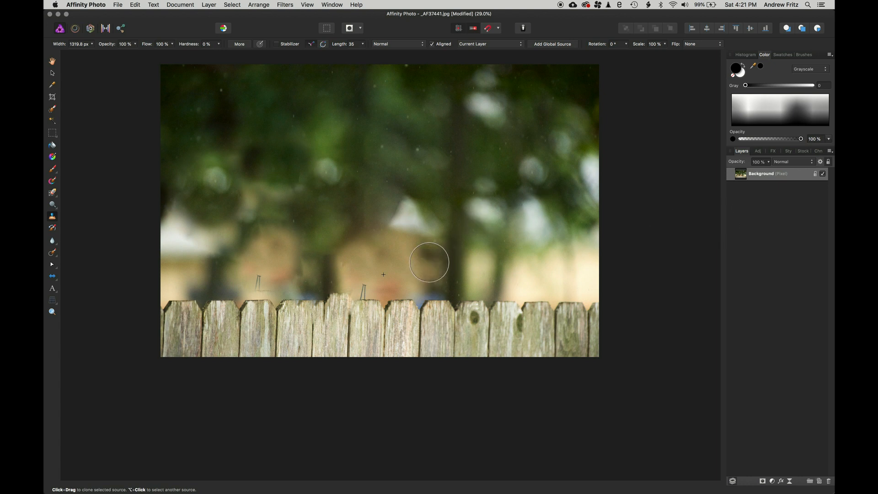
pyautogui.press('super+0')
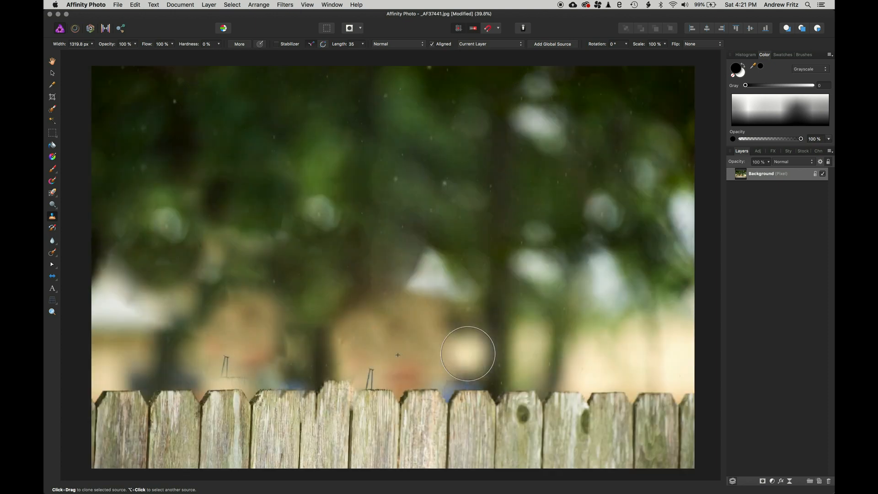
# Step: Deselect the layer and look at the Red Eye Removal Tool among the retouching tools without choosing it
pyautogui.press('v')
pyautogui.press('x')
pyautogui.press('super+d')
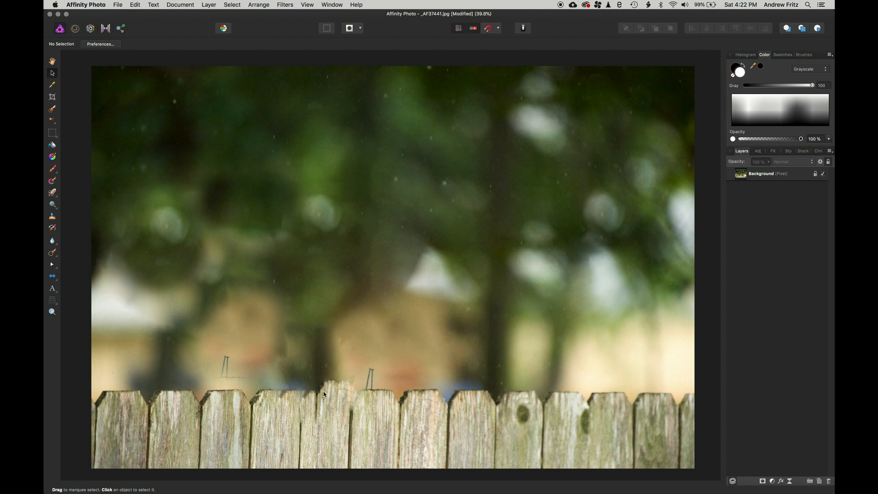
pyautogui.click(53, 254)
pyautogui.moveTo(54, 254)
pyautogui.mouseDown()
pyautogui.moveTo(68, 284)
pyautogui.moveTo(100, 299)
pyautogui.mouseUp()
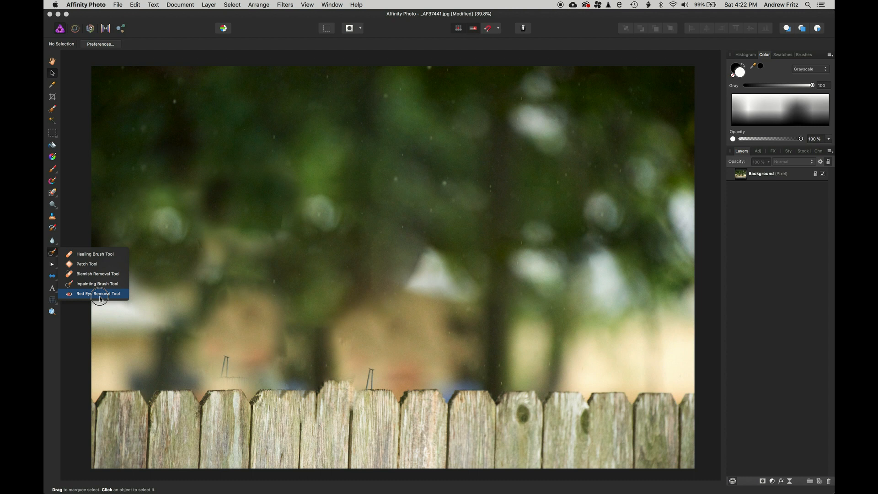
pyautogui.moveTo(100, 296); pyautogui.dragTo(255, 269)
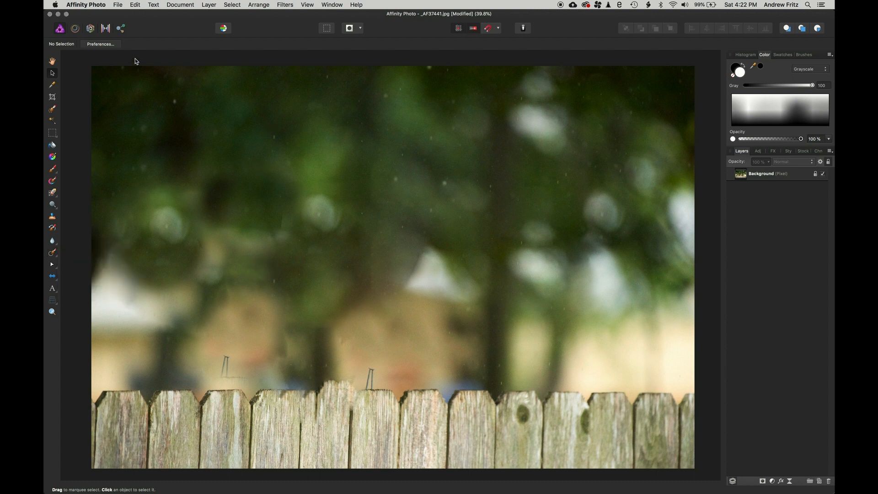
# Step: Undo all the cloning and inpainting that removed the owl, and deselect the Background layer
pyautogui.click(240, 159)
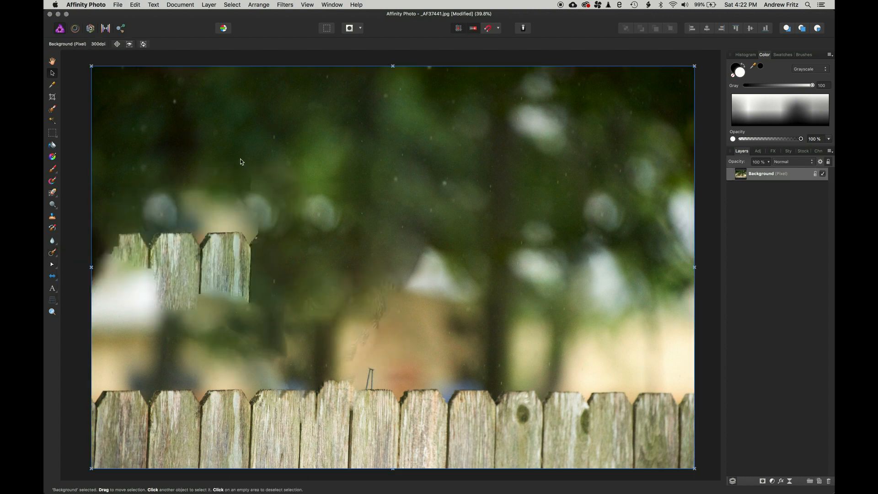
pyautogui.press('super+z')
pyautogui.press('super+z')
pyautogui.press('super+z')
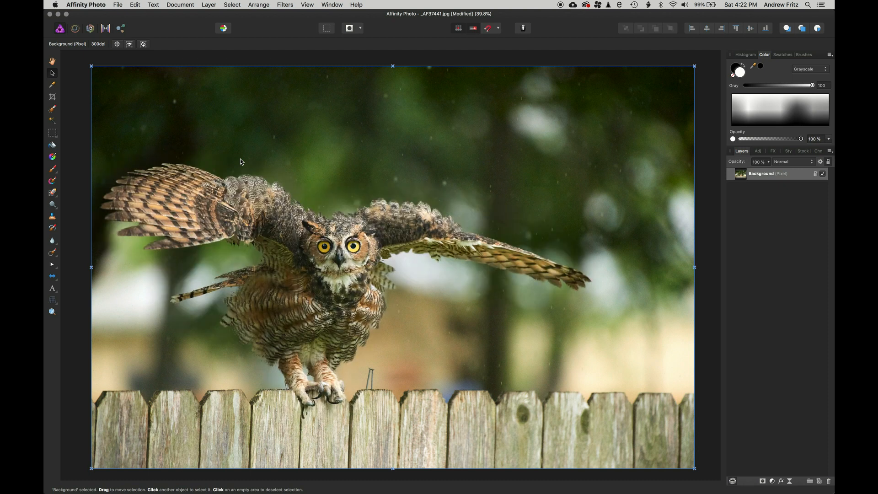
pyautogui.click(74, 92)
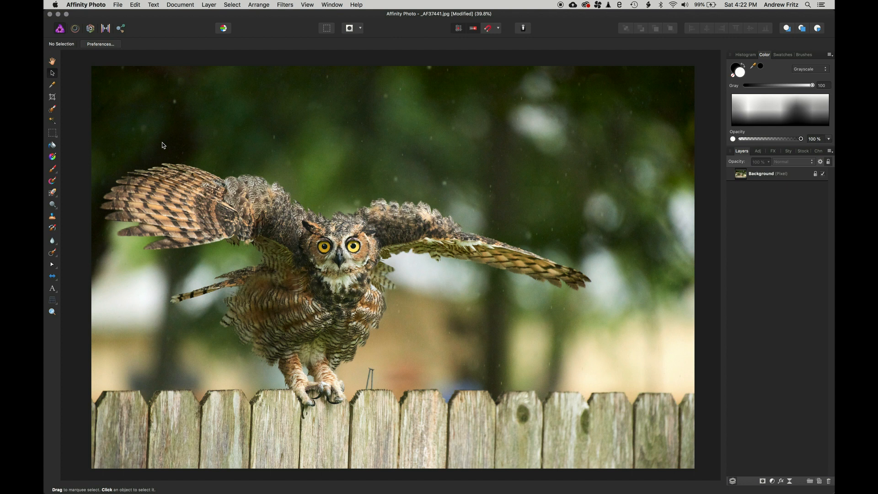
# Step: Set up the Inpainting Brush Tool for the two nails beside the owl's feet, with a smaller brush and 74% hardness
pyautogui.click(52, 252)
pyautogui.scroll(8, 372, 386)
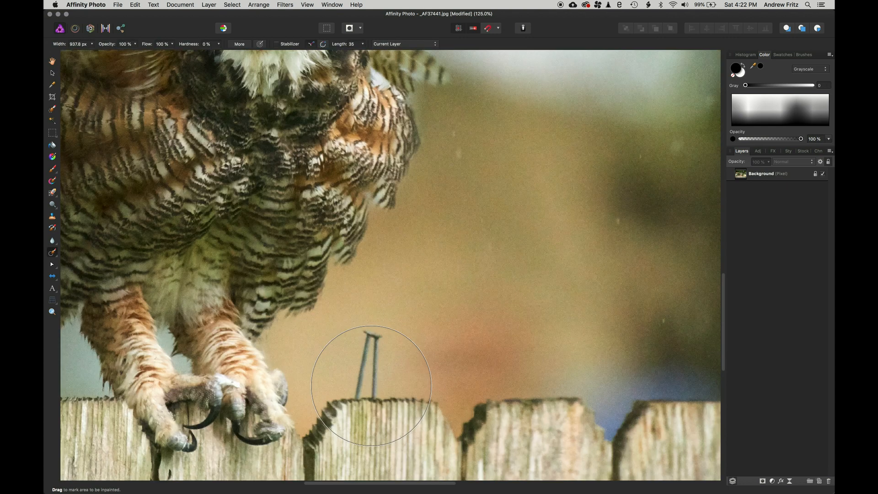
pyautogui.press('[')
pyautogui.press('[')
pyautogui.press('[')
pyautogui.press('[')
pyautogui.press('[')
pyautogui.press('[')
pyautogui.press('[')
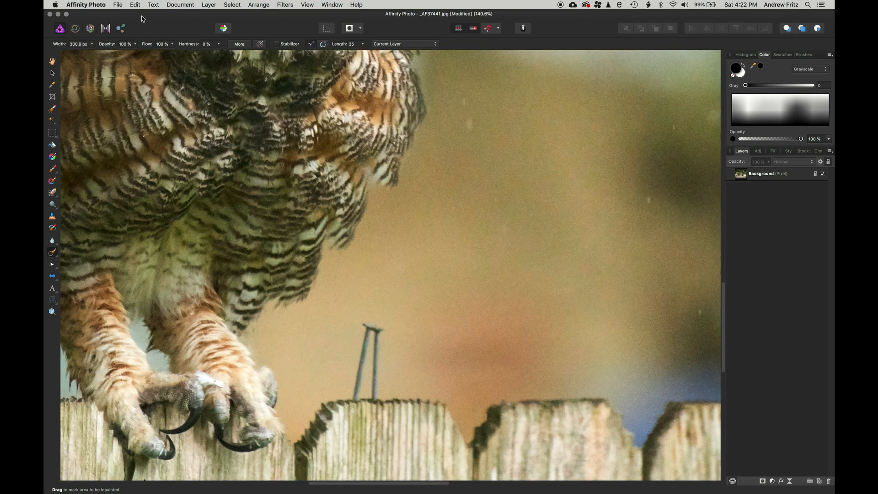
pyautogui.moveTo(187, 45); pyautogui.dragTo(220, 44)
# Step: Reduce the inpainting brush width to 96.4 px and inpaint over both nails down to the picket's top edge
pyautogui.press('[')
pyautogui.press('[')
pyautogui.press('[')
pyautogui.press('[')
pyautogui.moveTo(365, 327)
pyautogui.mouseDown()
pyautogui.moveTo(369, 409)
pyautogui.moveTo(361, 361)
pyautogui.moveTo(373, 318)
pyautogui.moveTo(371, 407)
pyautogui.mouseUp()
pyautogui.press('[')
pyautogui.press('[')
pyautogui.press('[')
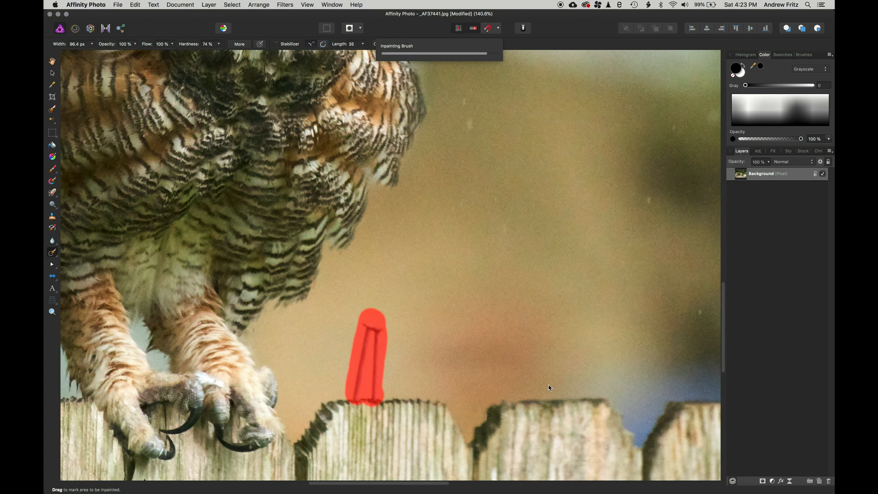
# Step: Repair the gap in the picket's top edge with the Healing Brush Tool, sampling the intact edge beside it
pyautogui.click(55, 258)
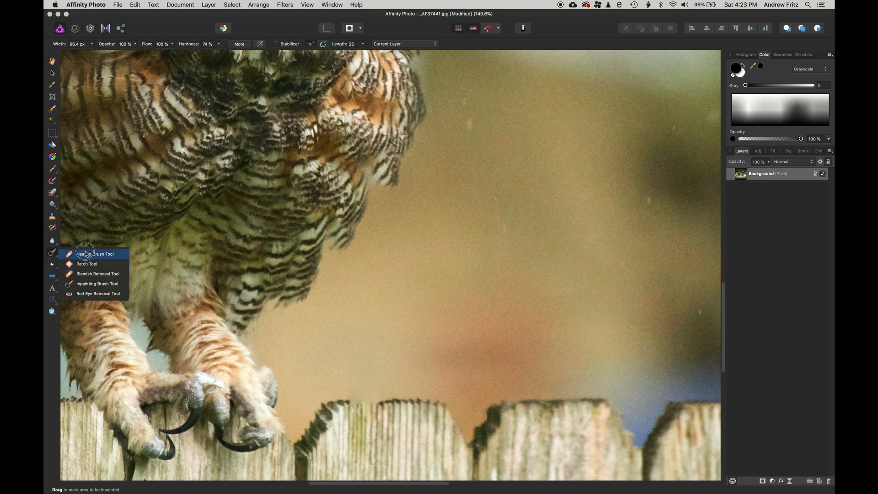
pyautogui.click(84, 253)
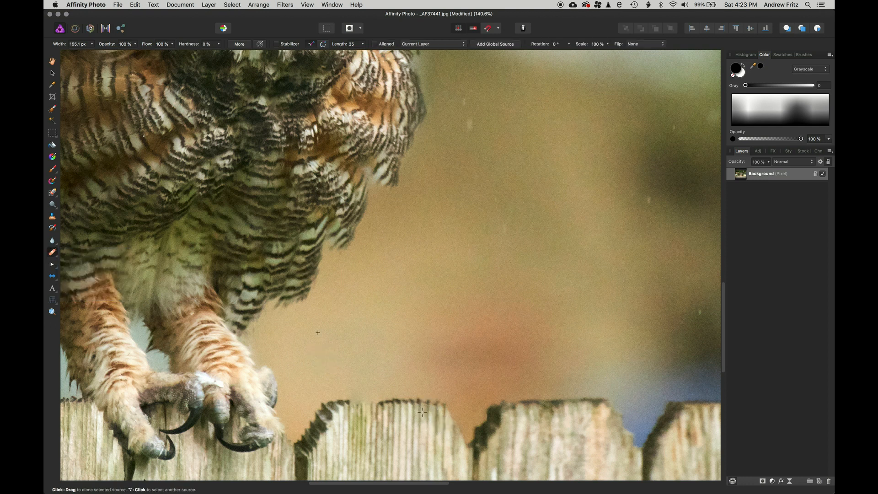
pyautogui.keyDown('alt'); pyautogui.click(406, 401); pyautogui.keyUp('alt')
pyautogui.moveTo(359, 402); pyautogui.dragTo(382, 405)
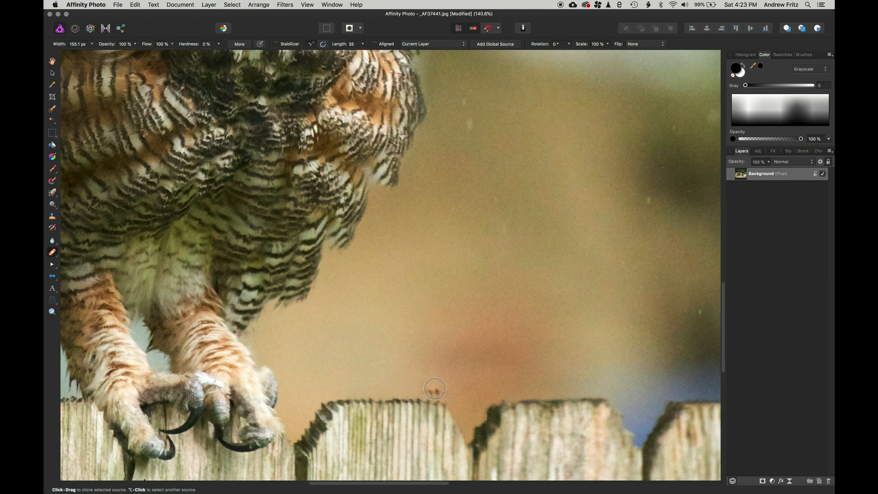
# Step: Switch to the Move Tool, fit the whole photo in the window and deselect the Background layer
pyautogui.press('v')
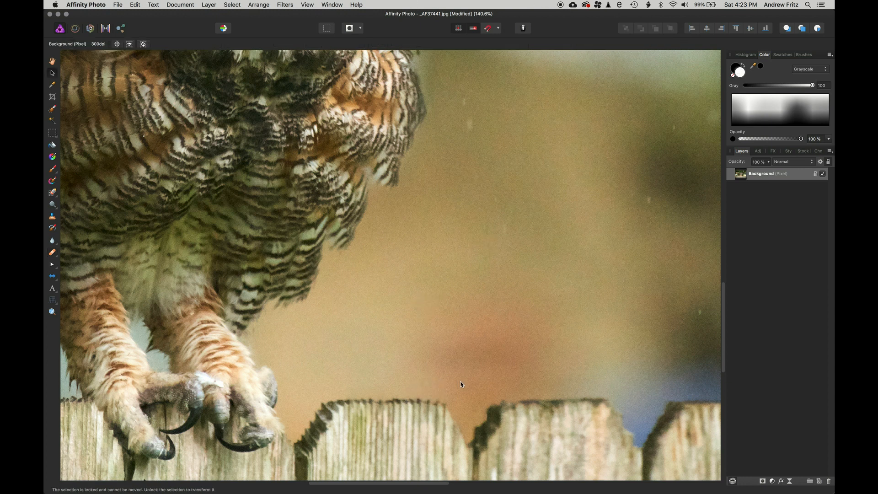
pyautogui.scroll(-5, 462, 385)
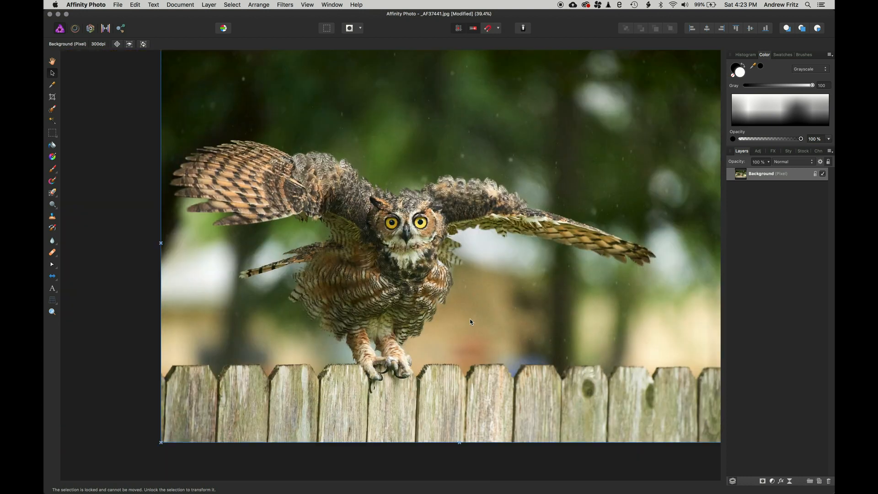
pyautogui.press('super+0')
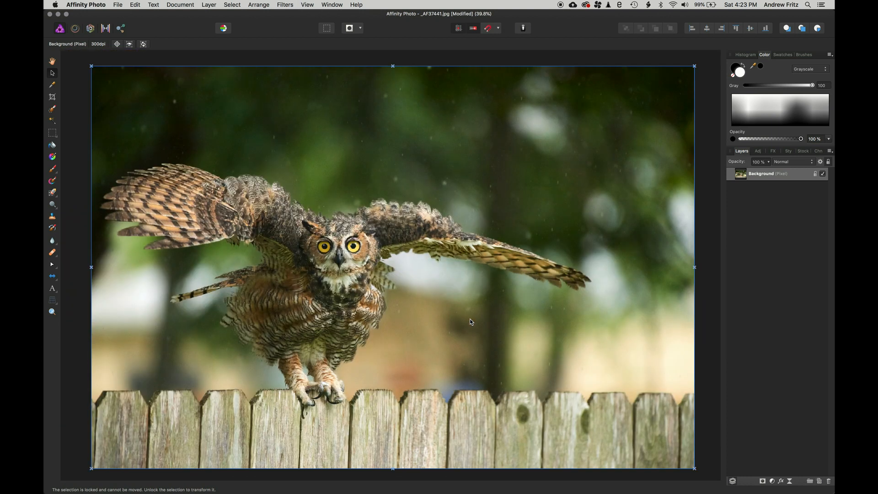
pyautogui.click(451, 61)
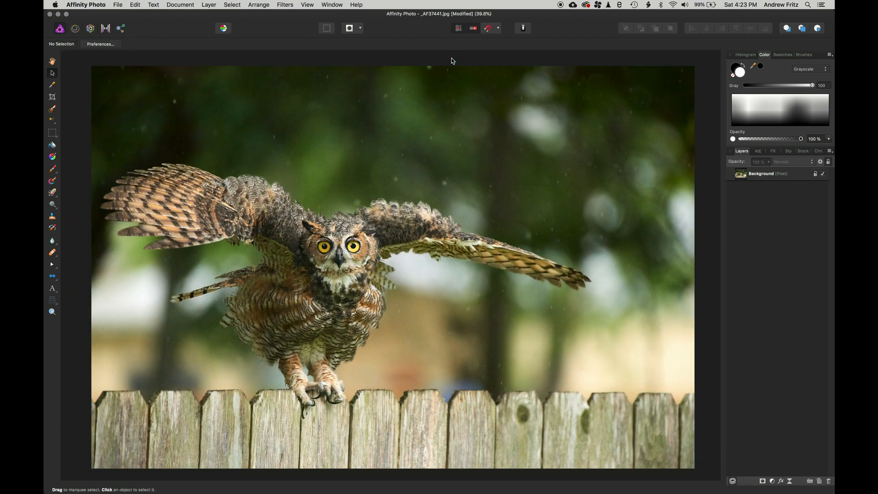